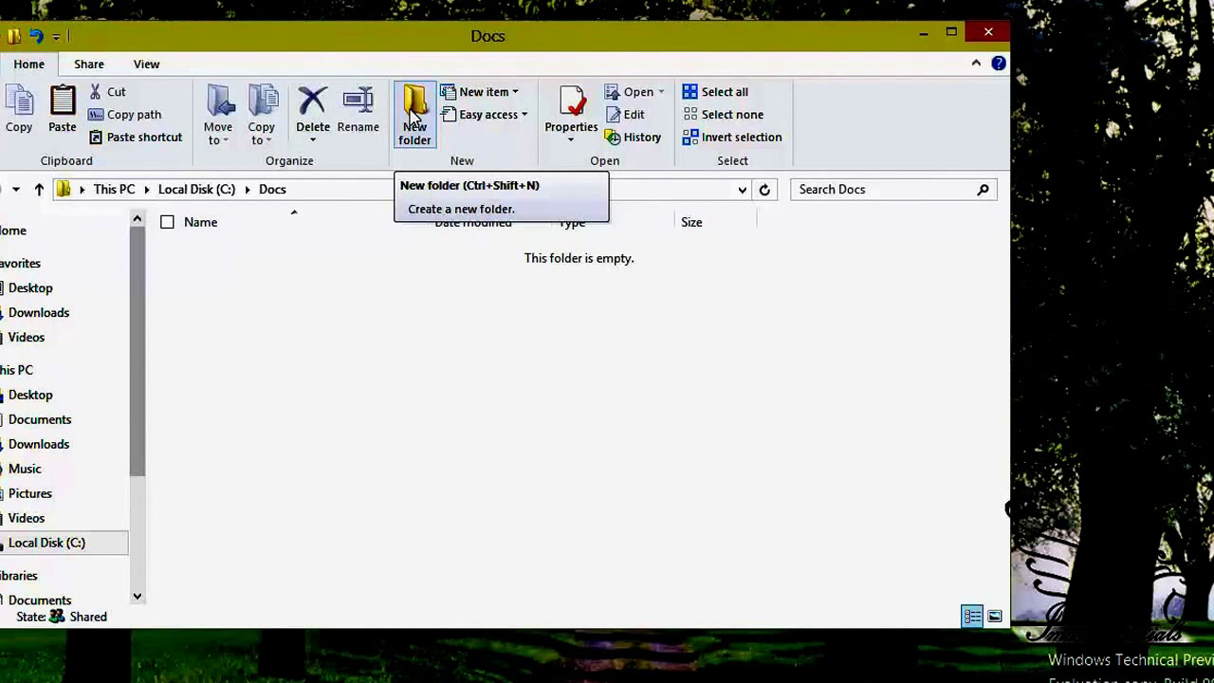
- Create a folder named "My Edited Videos" inside the Docs folder on Local Disk (C:)
{"action": "left_click", "coordinate": [413, 112]}
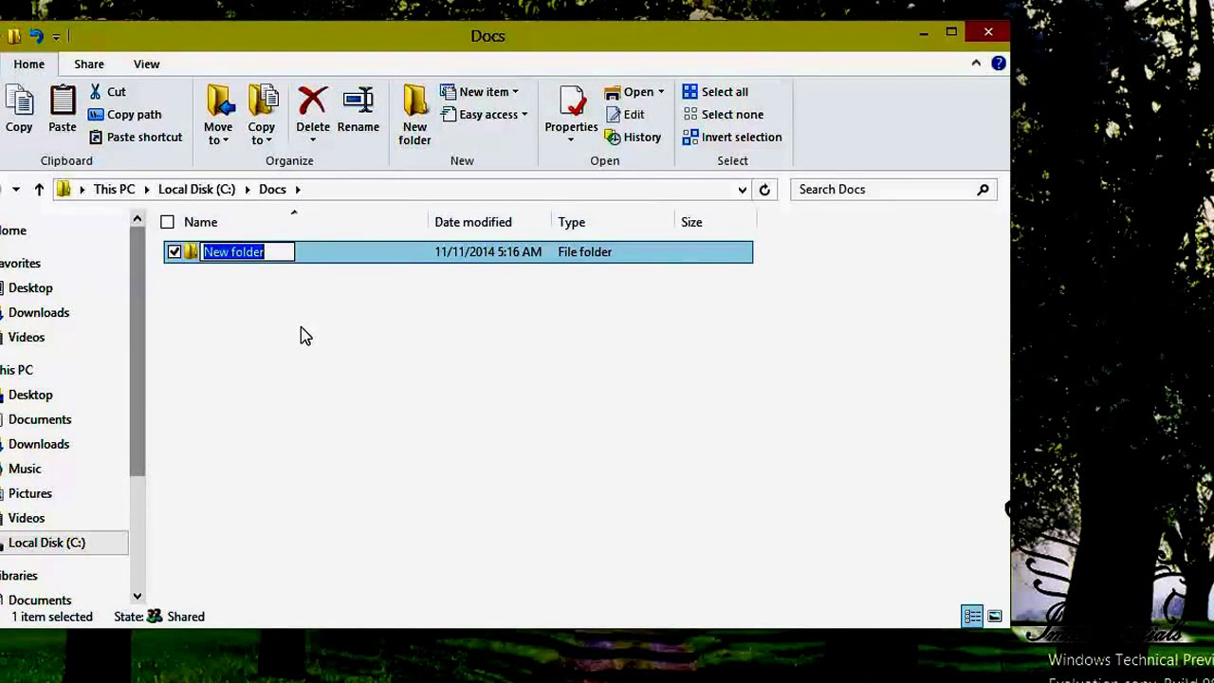
{"action": "type", "text": "My E"}
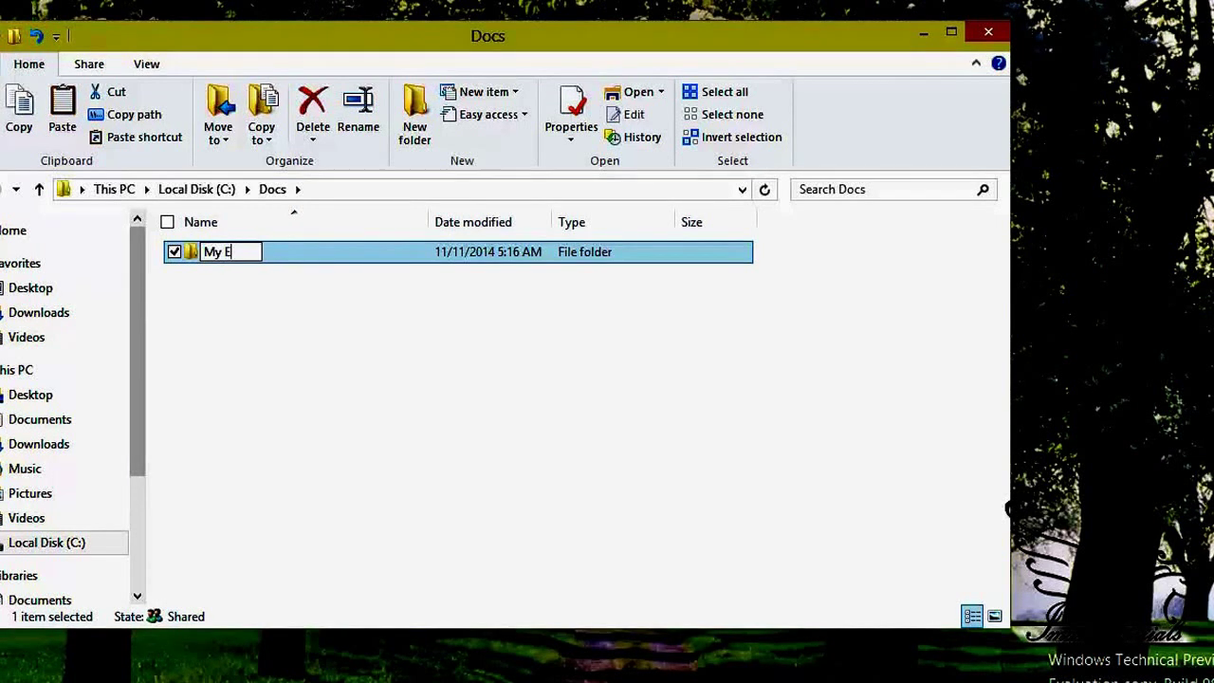
{"action": "type", "text": "dited "}
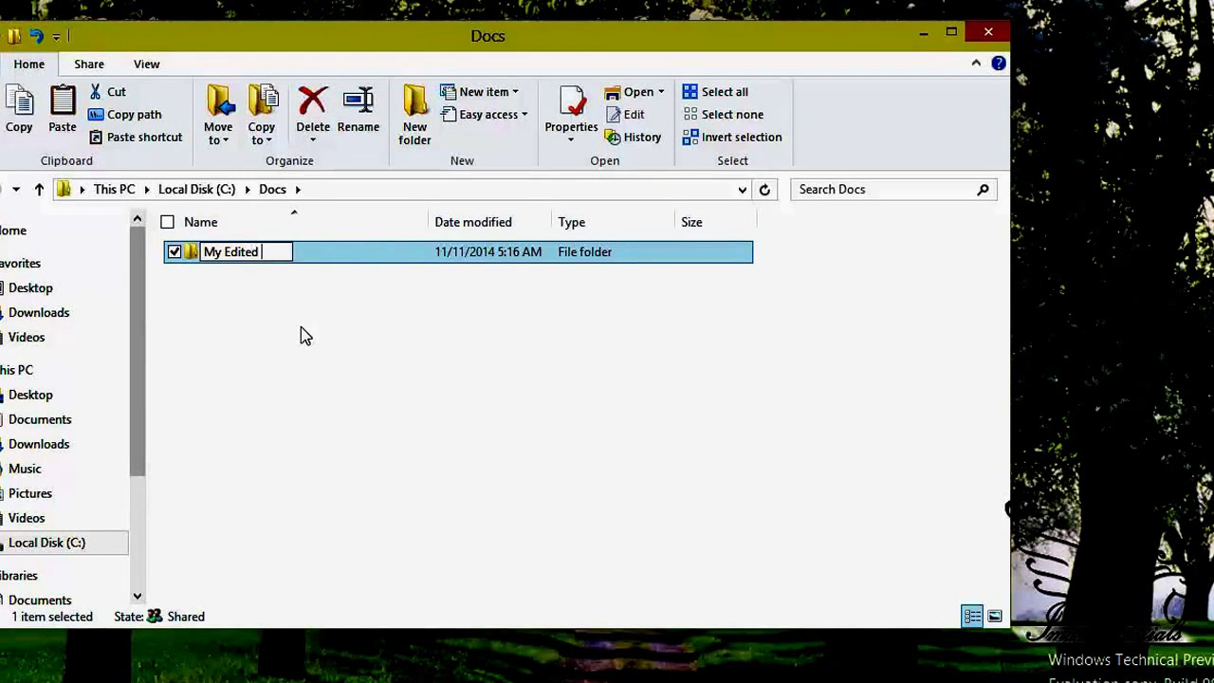
{"action": "type", "text": "Videos"}
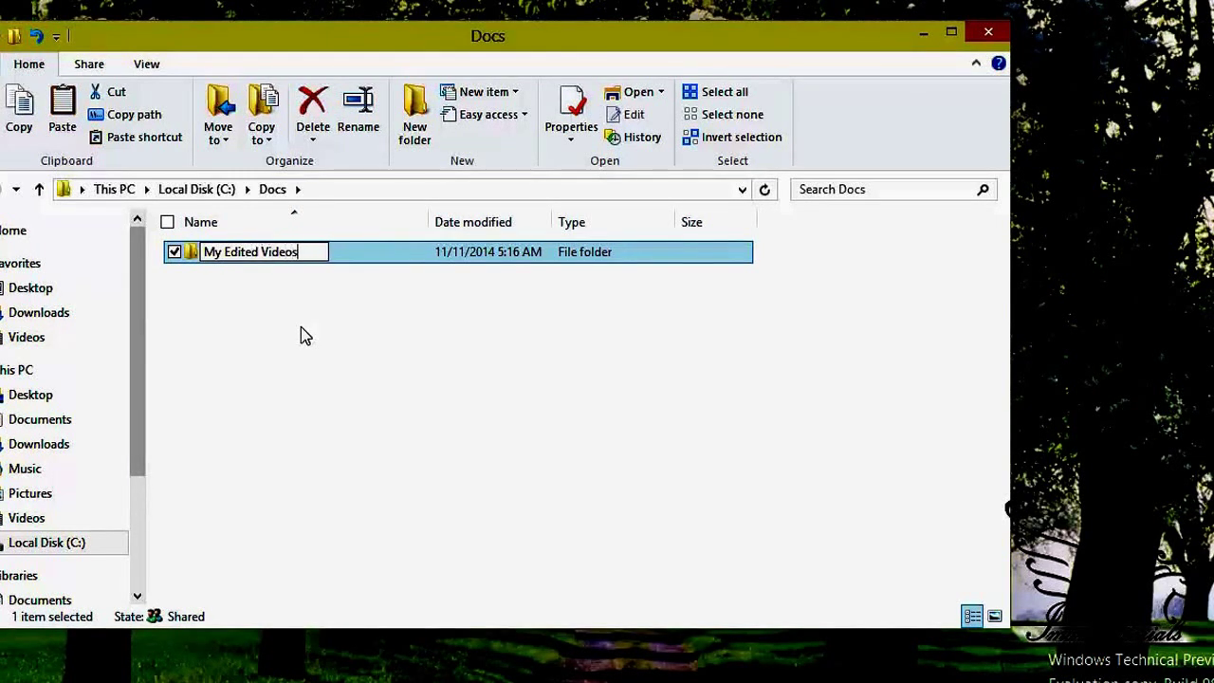
{"action": "key", "text": "Return"}
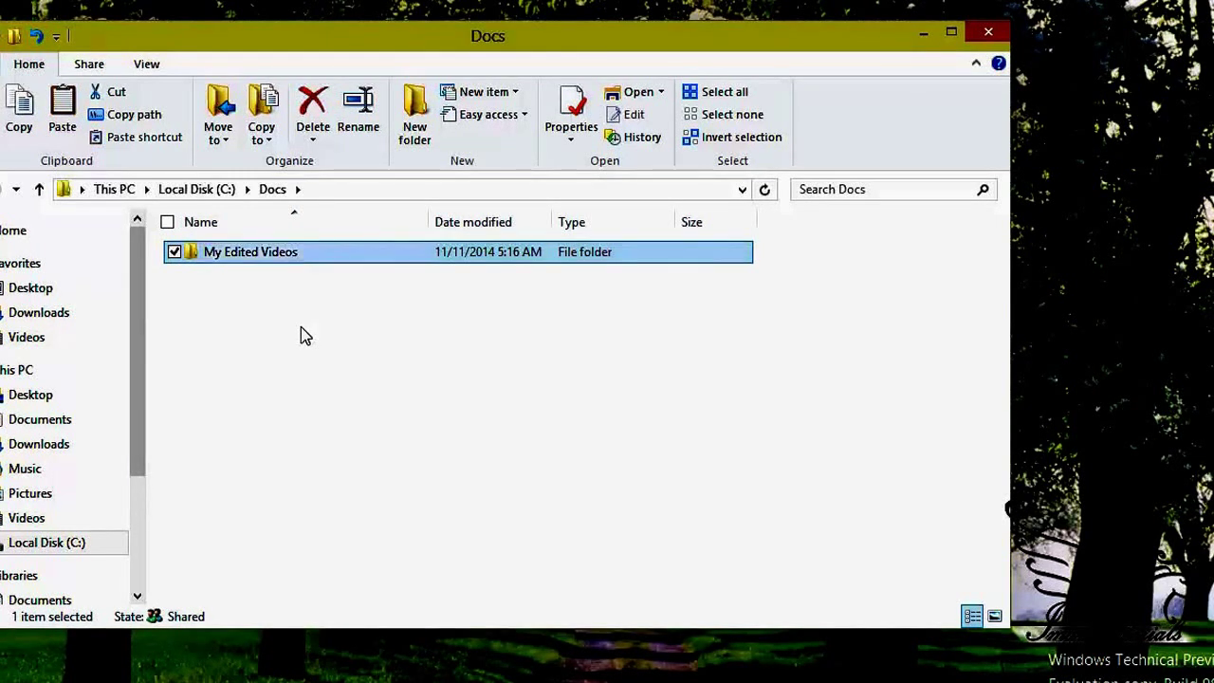
{"action": "left_click", "coordinate": [273, 286]}
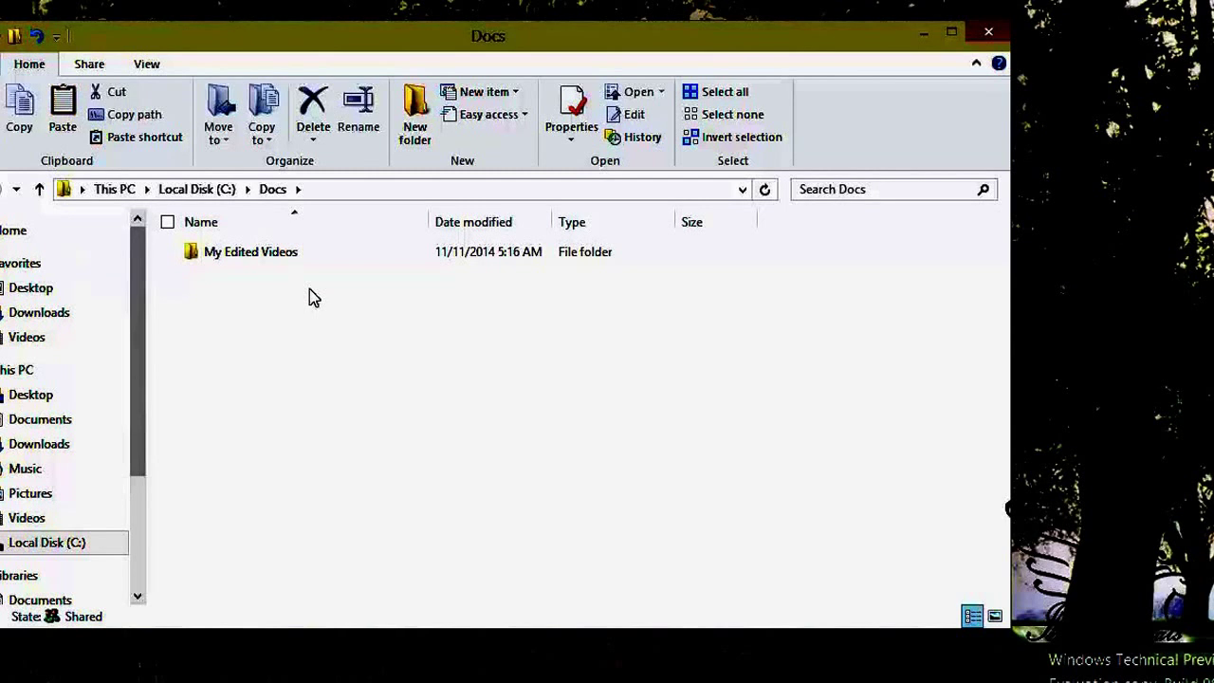
- Open a second File Explorer window and browse from Home to the Docs folder on Local Disk (C:)
{"action": "left_click", "coordinate": [228, 256]}
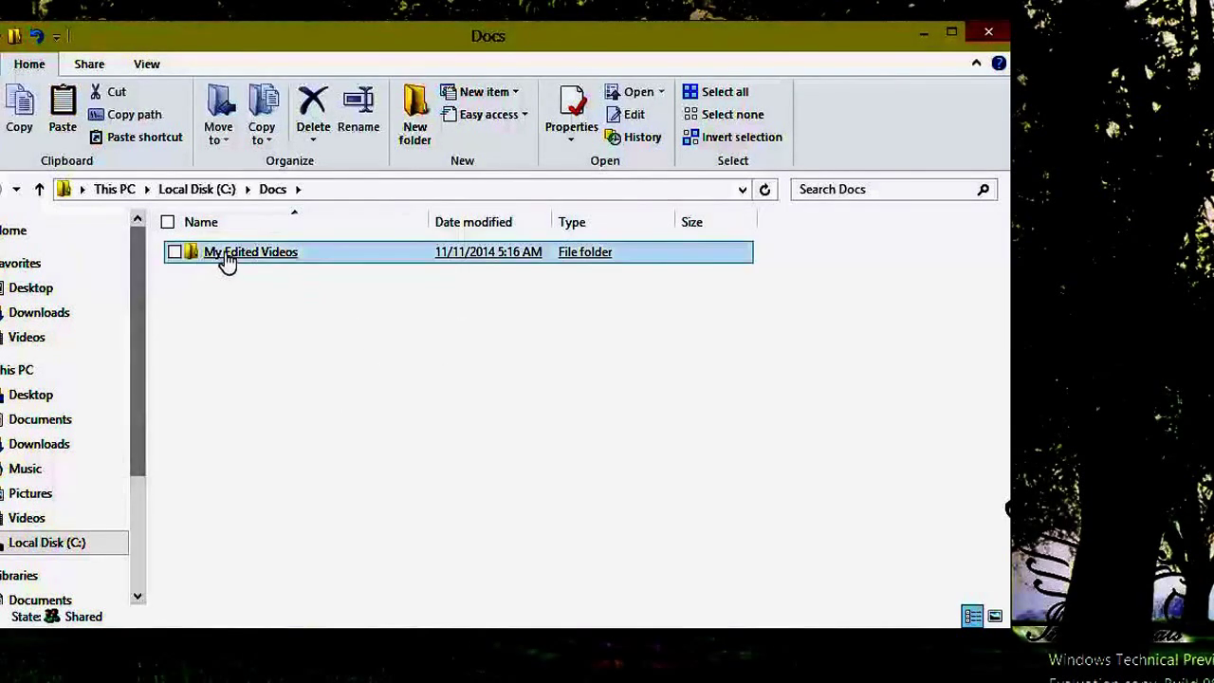
{"action": "right_click", "coordinate": [112, 676]}
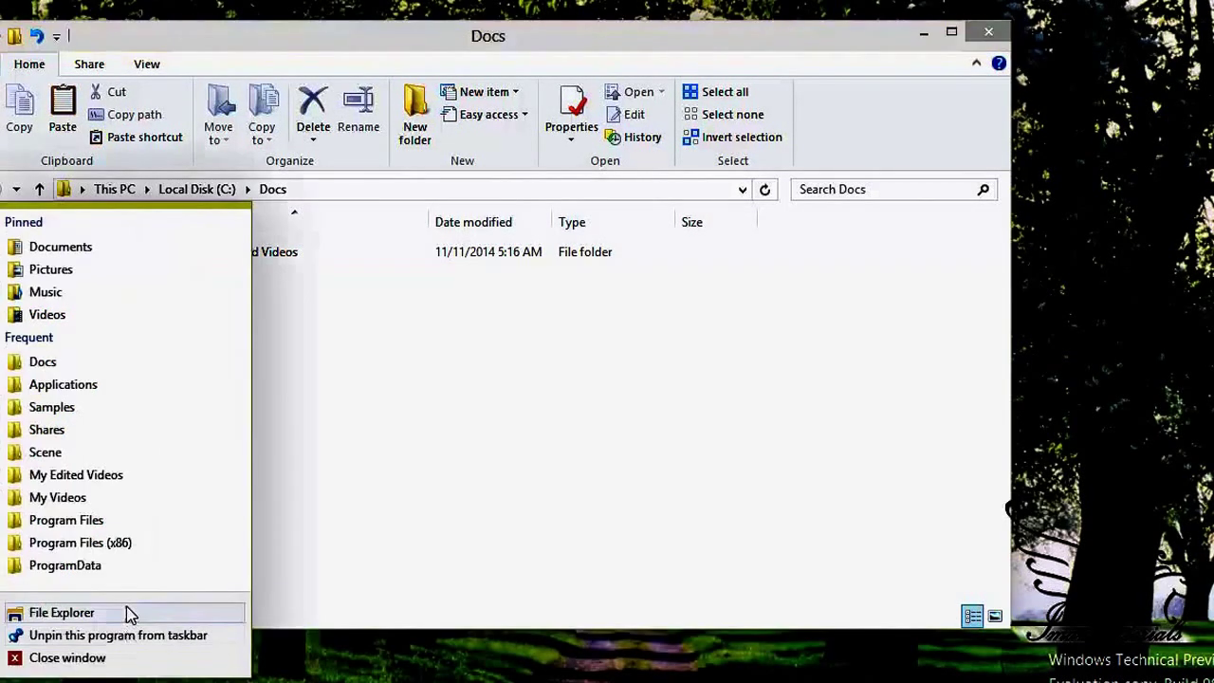
{"action": "left_click", "coordinate": [131, 614]}
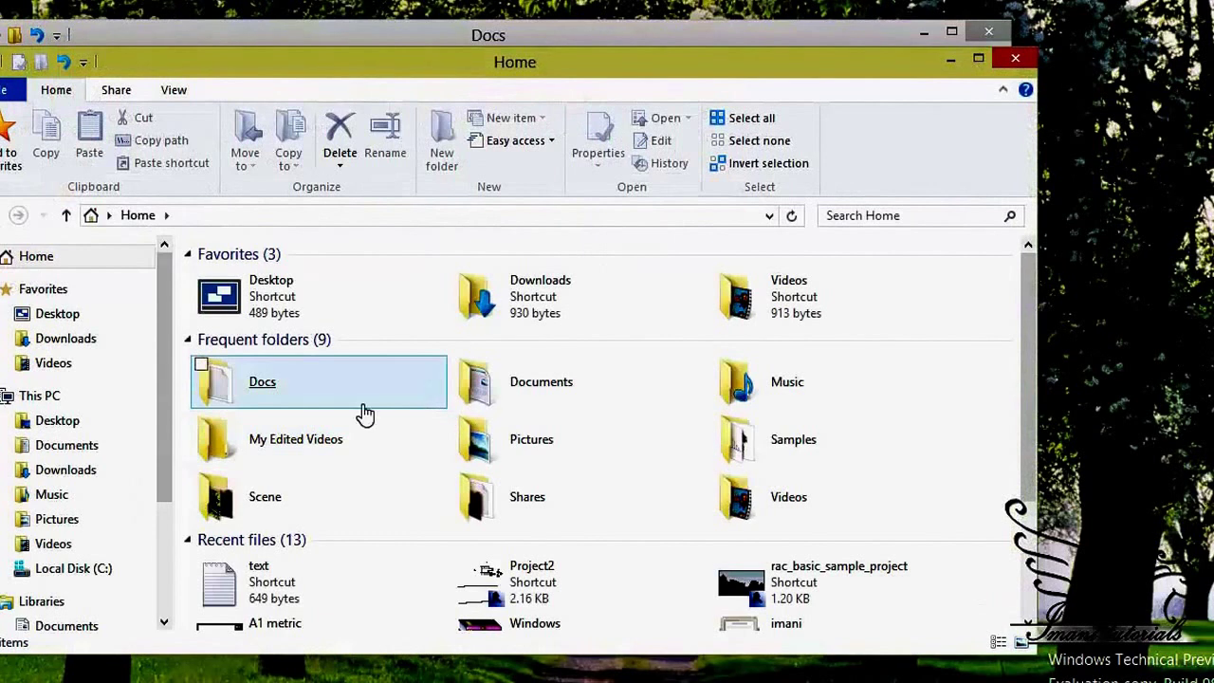
{"action": "left_click", "coordinate": [98, 574]}
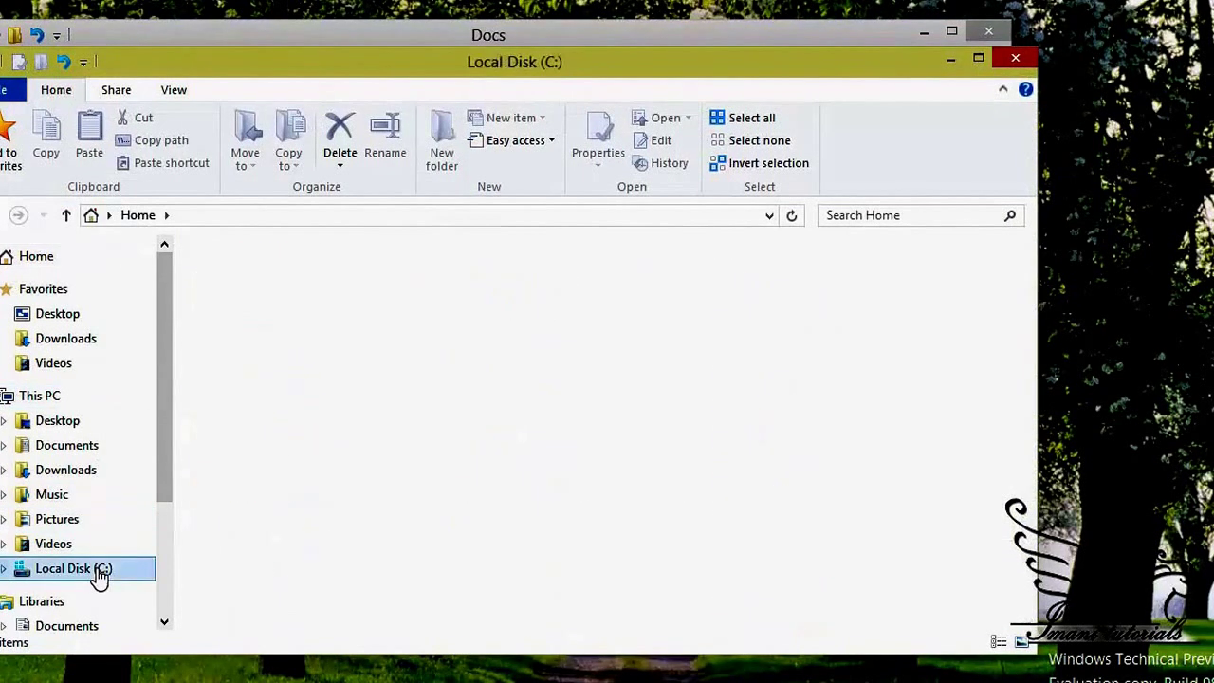
{"action": "double_click", "coordinate": [247, 300]}
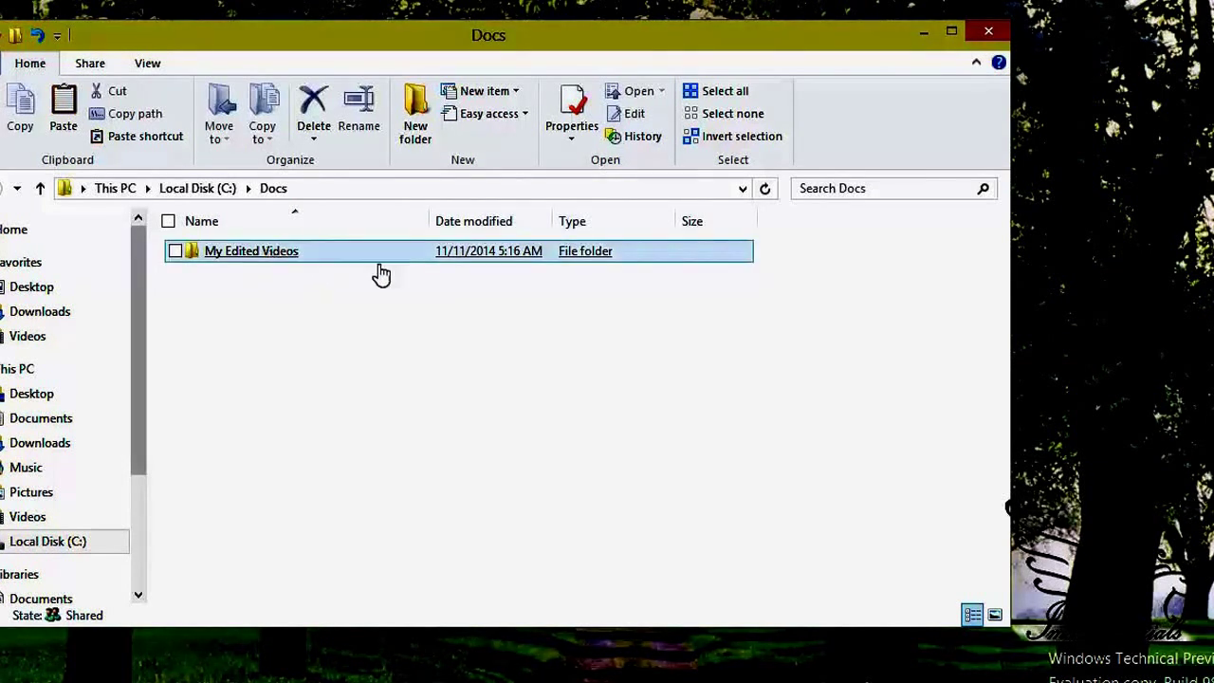
- Add the My Edited Videos folder to Favorites and open the folder
{"action": "left_click", "coordinate": [256, 251]}
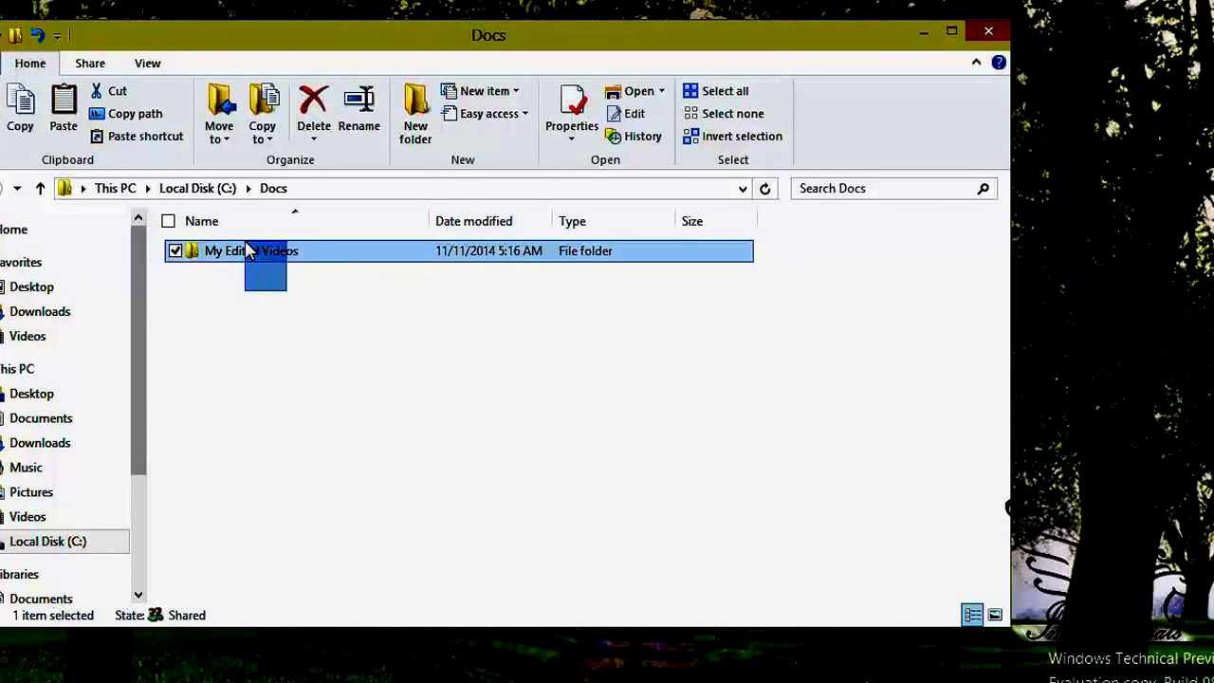
{"action": "left_click_drag", "start_coordinate": [245, 242], "coordinate": [234, 248]}
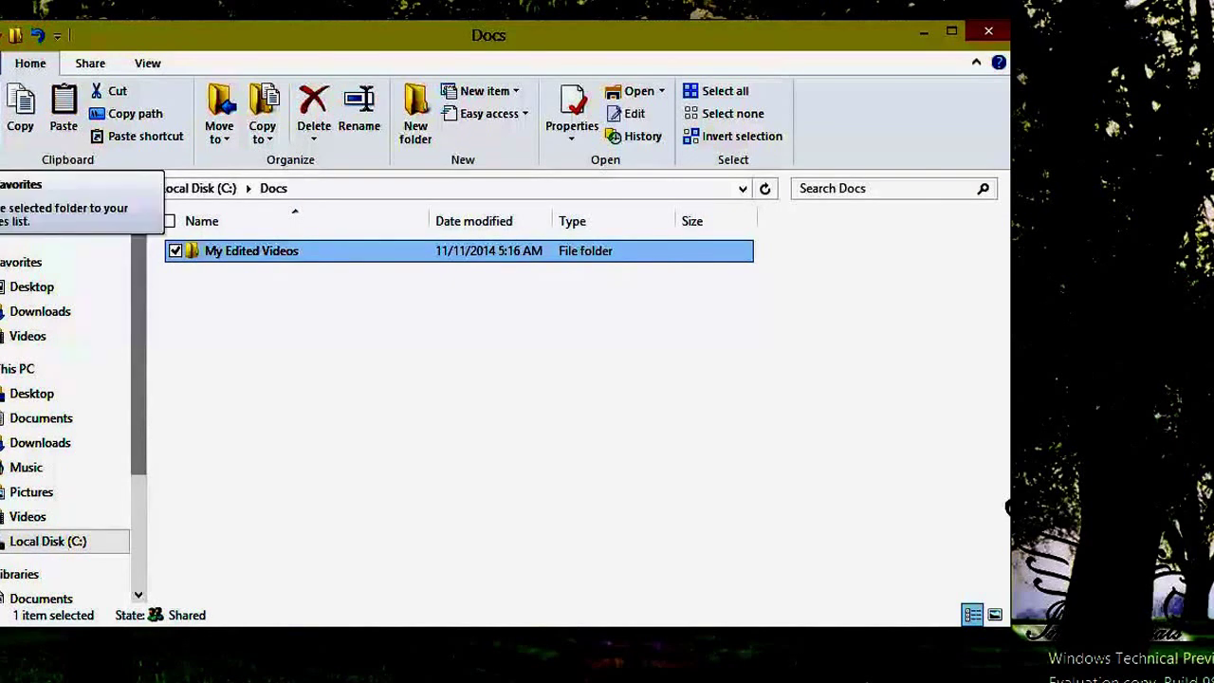
{"action": "left_click", "coordinate": [256, 358]}
{"action": "left_click", "coordinate": [224, 272]}
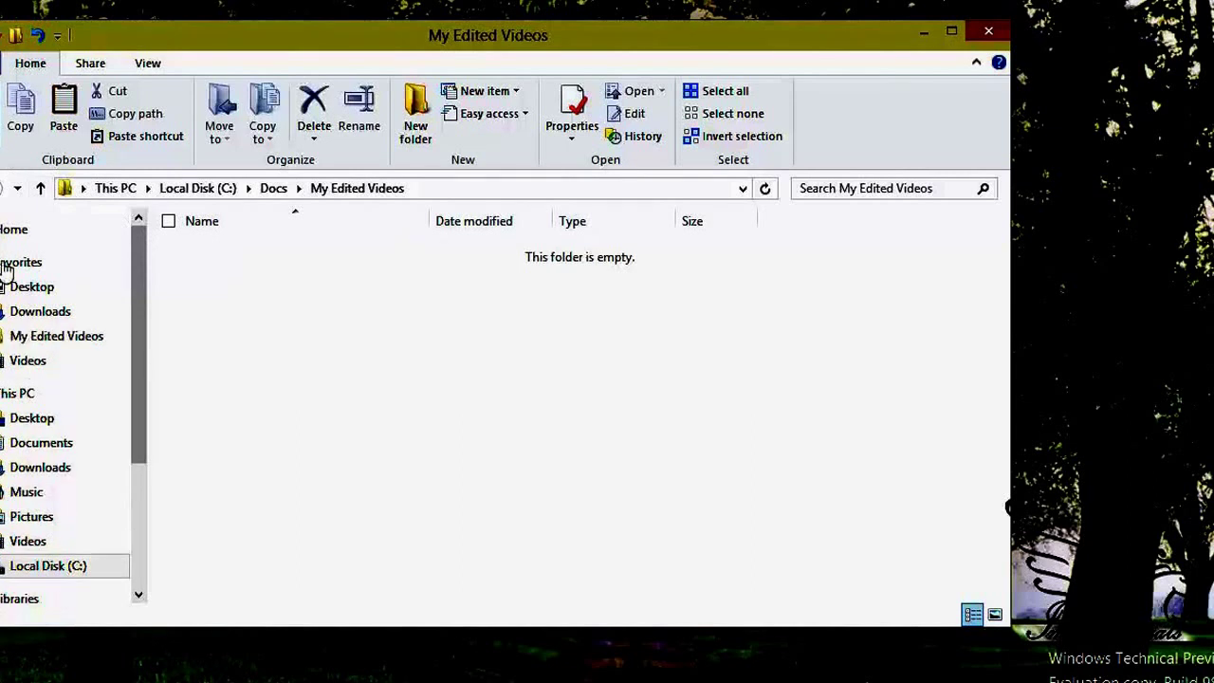
- Remove the My Edited Videos entry from Favorites
{"action": "right_click", "coordinate": [52, 336]}
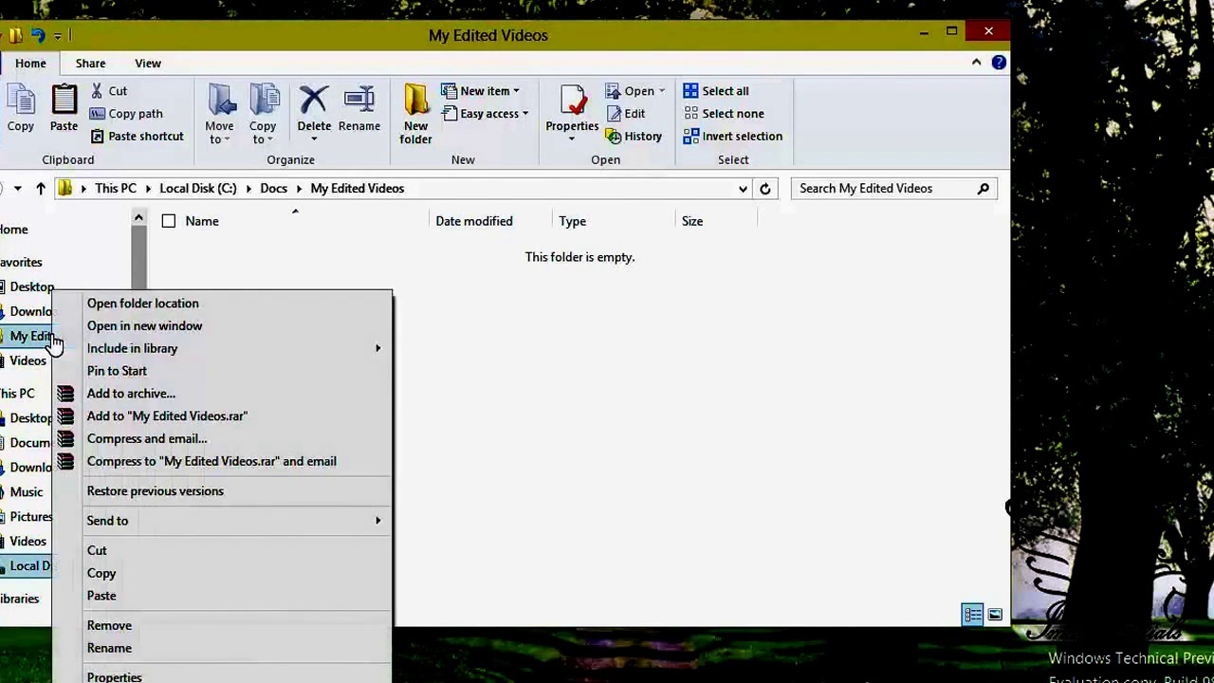
{"action": "left_click", "coordinate": [159, 628]}
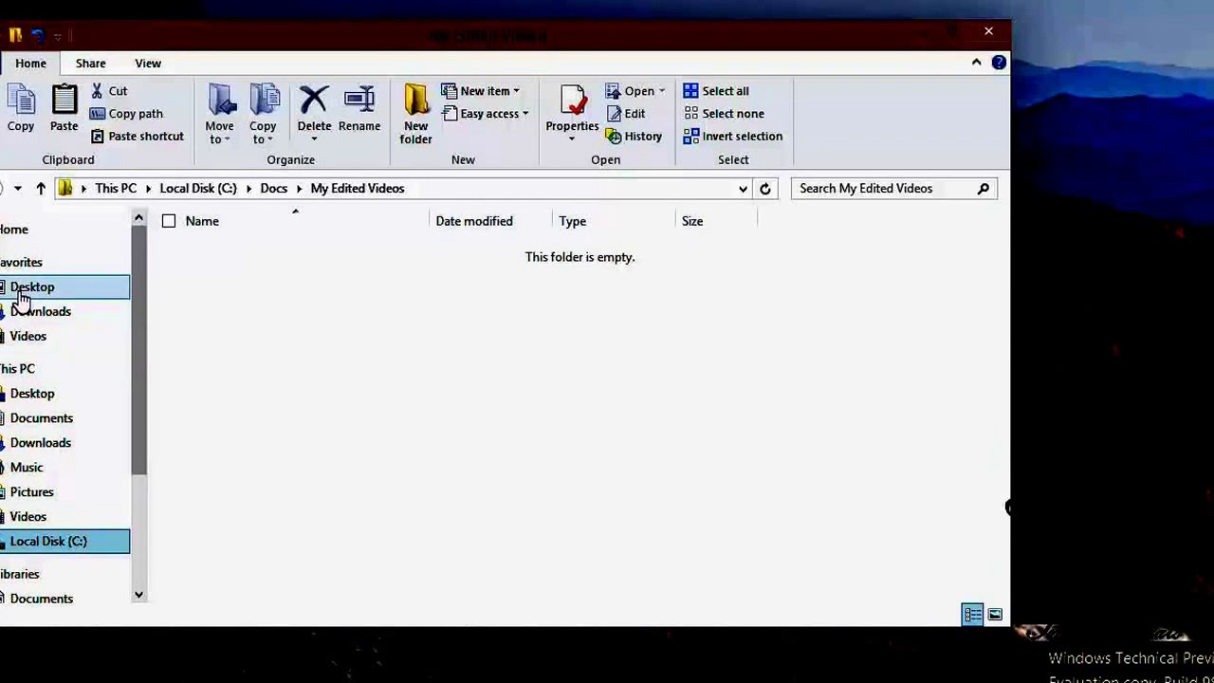
- Open the properties of the Videos favorite, select its target path, and move the dialog aside to return to the folder window
{"action": "right_click", "coordinate": [34, 343]}
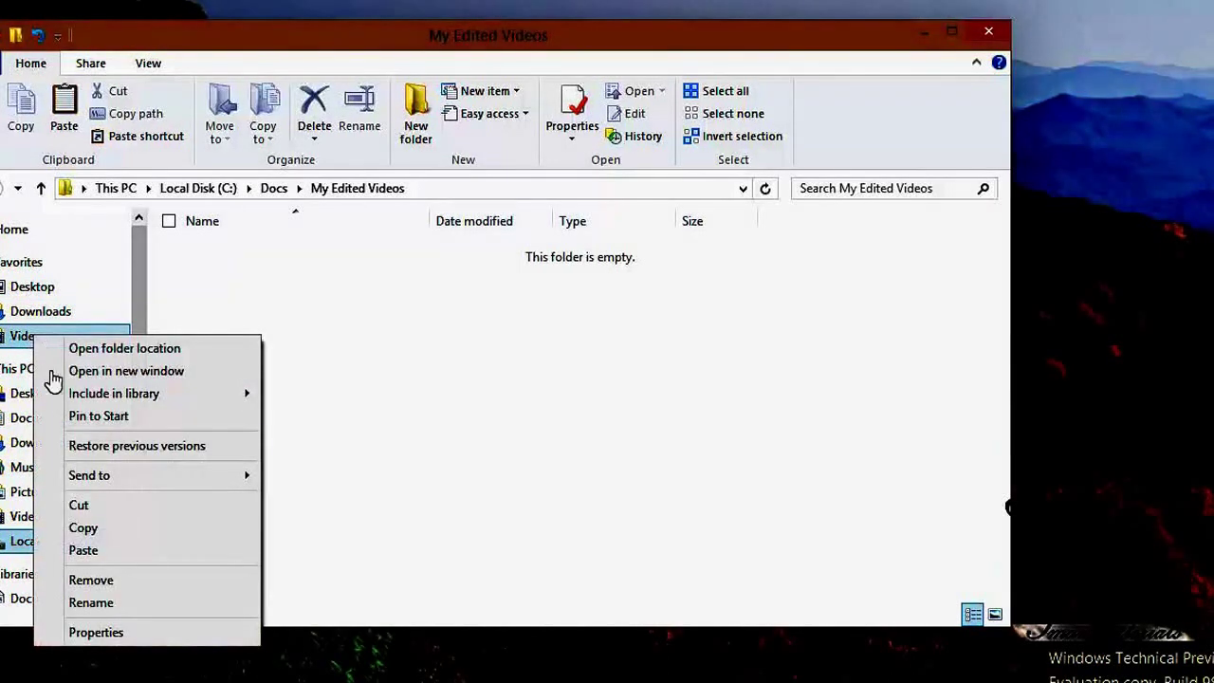
{"action": "left_click", "coordinate": [144, 632]}
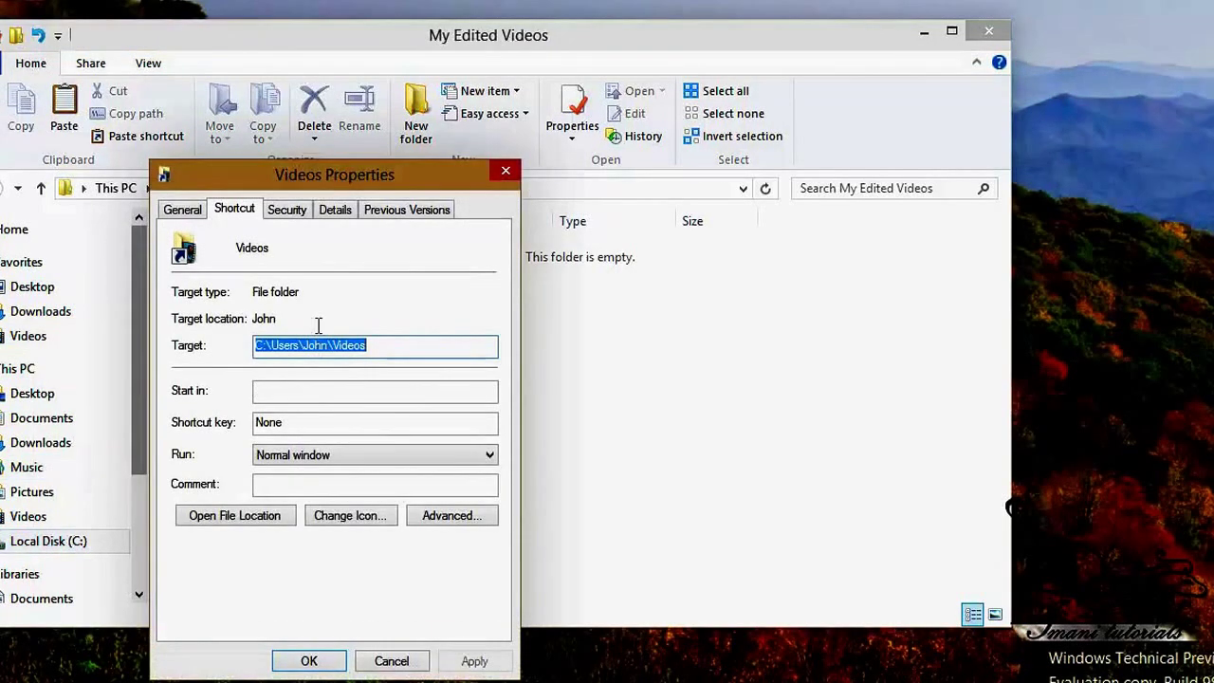
{"action": "left_click_drag", "start_coordinate": [384, 348], "coordinate": [253, 347]}
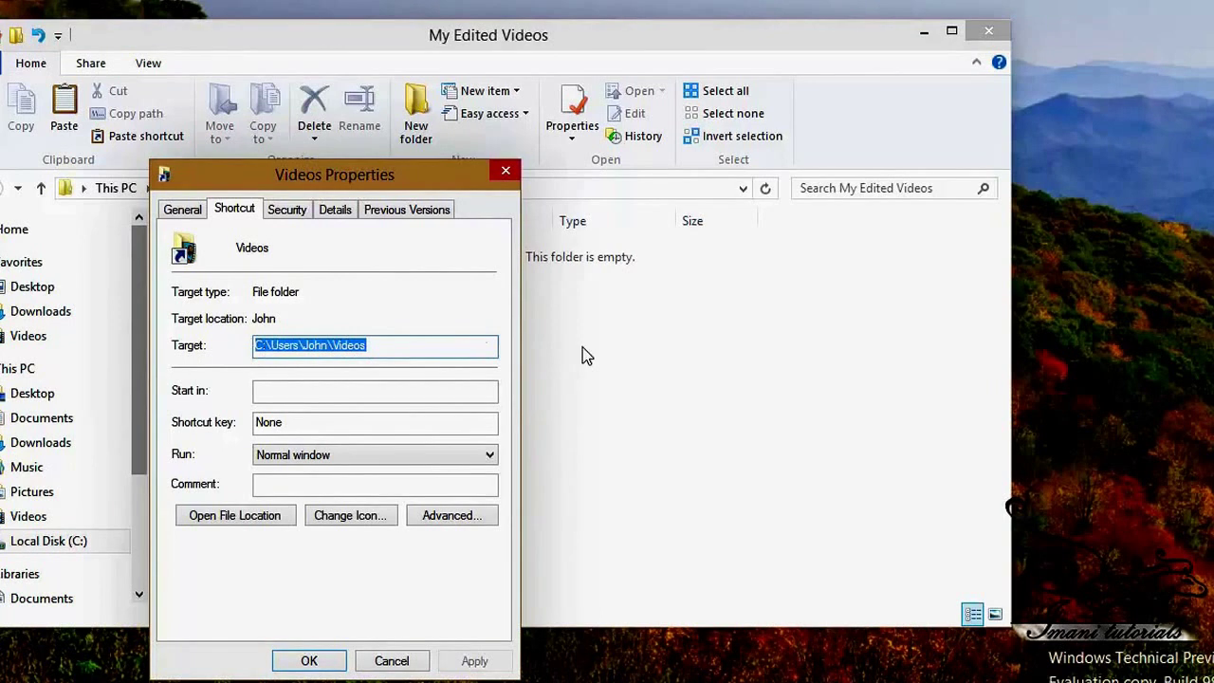
{"action": "left_click_drag", "start_coordinate": [369, 178], "coordinate": [778, 276]}
{"action": "left_click", "coordinate": [330, 290]}
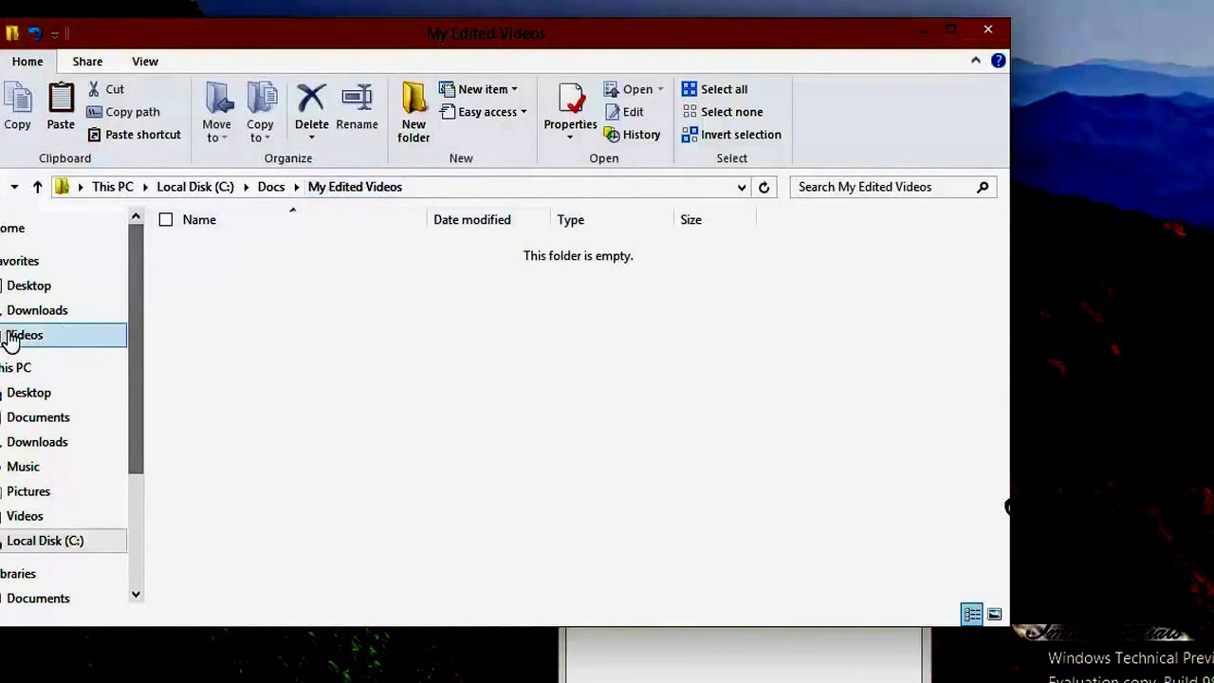
- Go back to the Docs folder and copy the My Edited Videos folder's path
{"action": "right_click", "coordinate": [300, 314]}
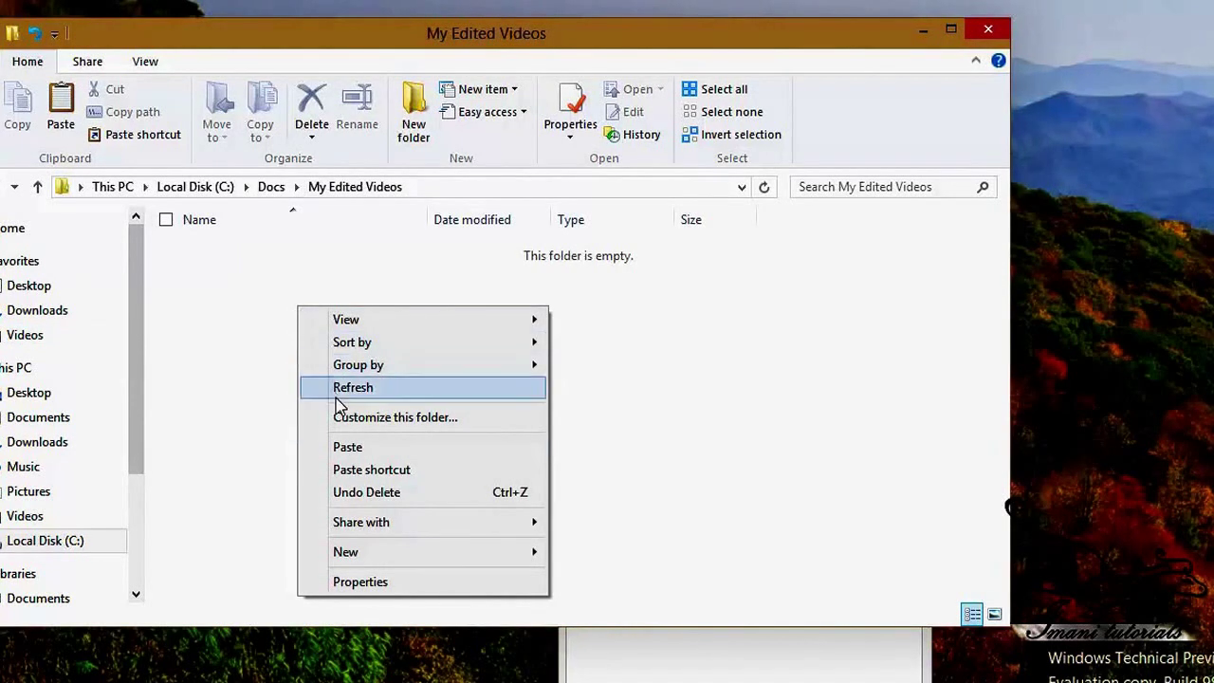
{"action": "left_click", "coordinate": [221, 427]}
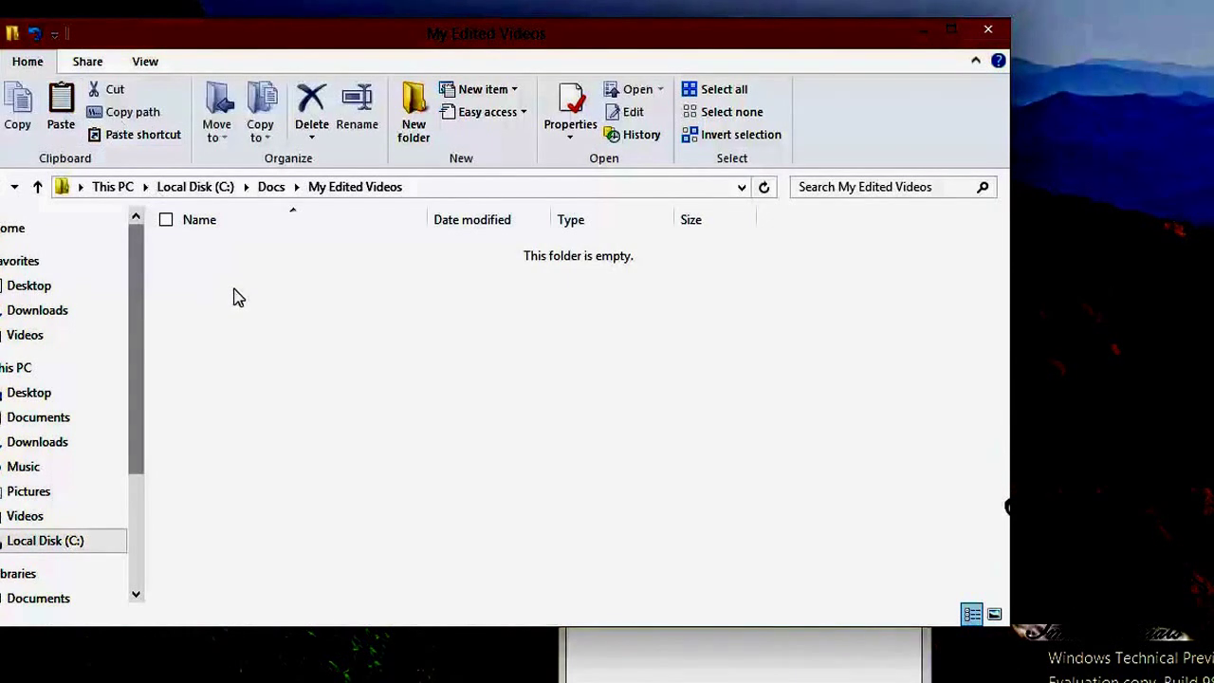
{"action": "left_click", "coordinate": [272, 188]}
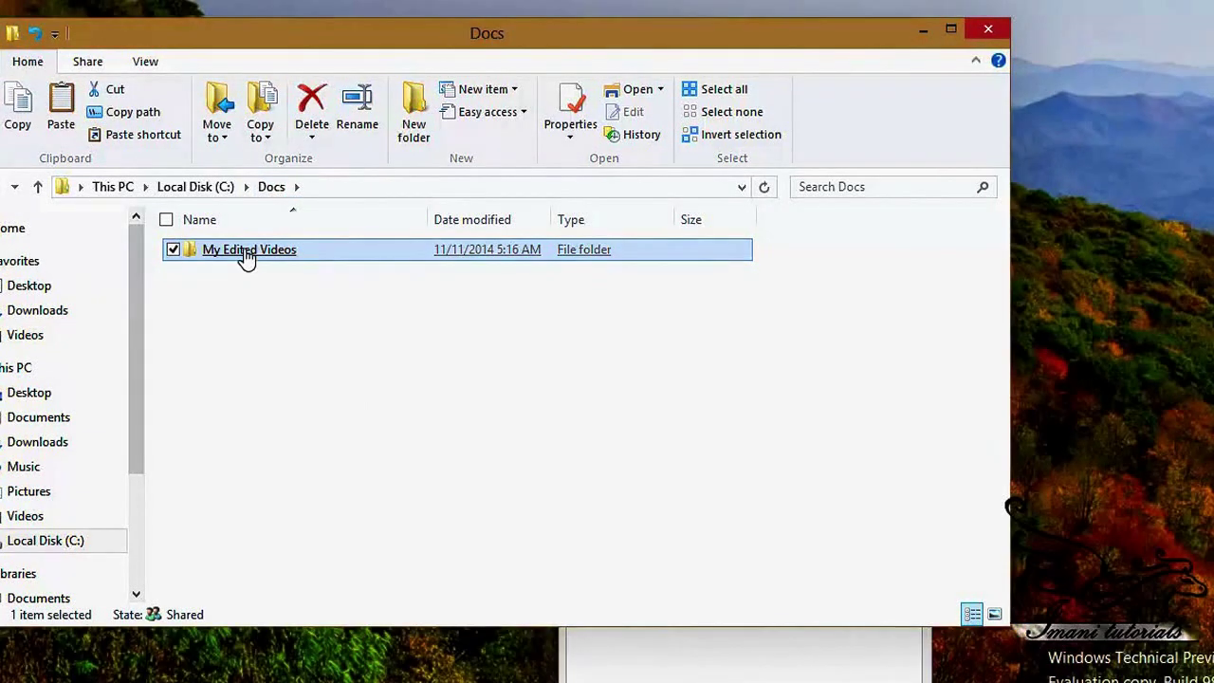
{"action": "right_click", "coordinate": [248, 257]}
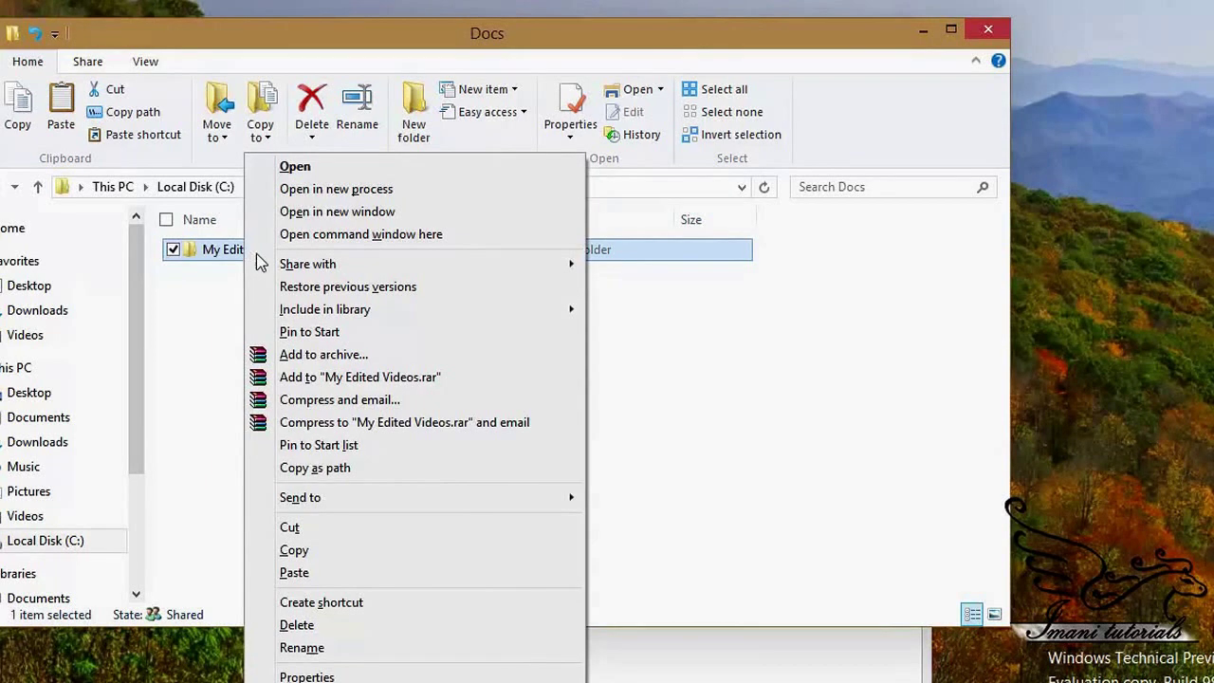
{"action": "left_click", "coordinate": [334, 479]}
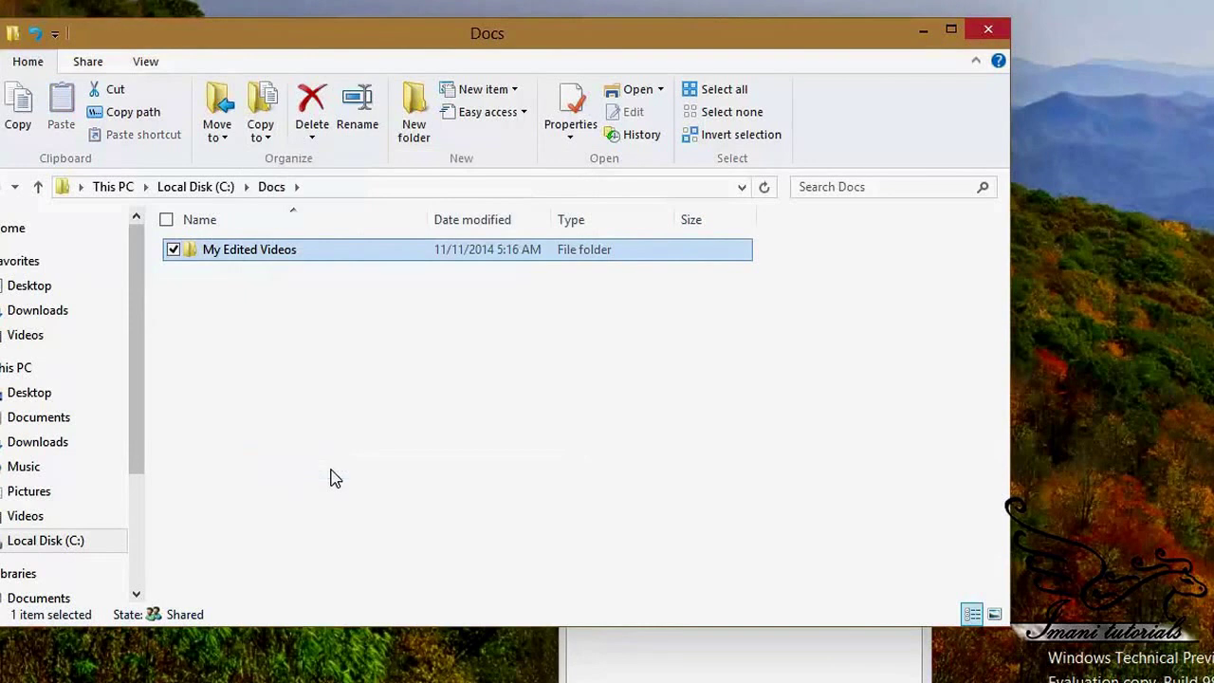
- Set the Videos shortcut's target to "C:\Docs\My Edited Videos" and apply the change
{"action": "left_click", "coordinate": [587, 658]}
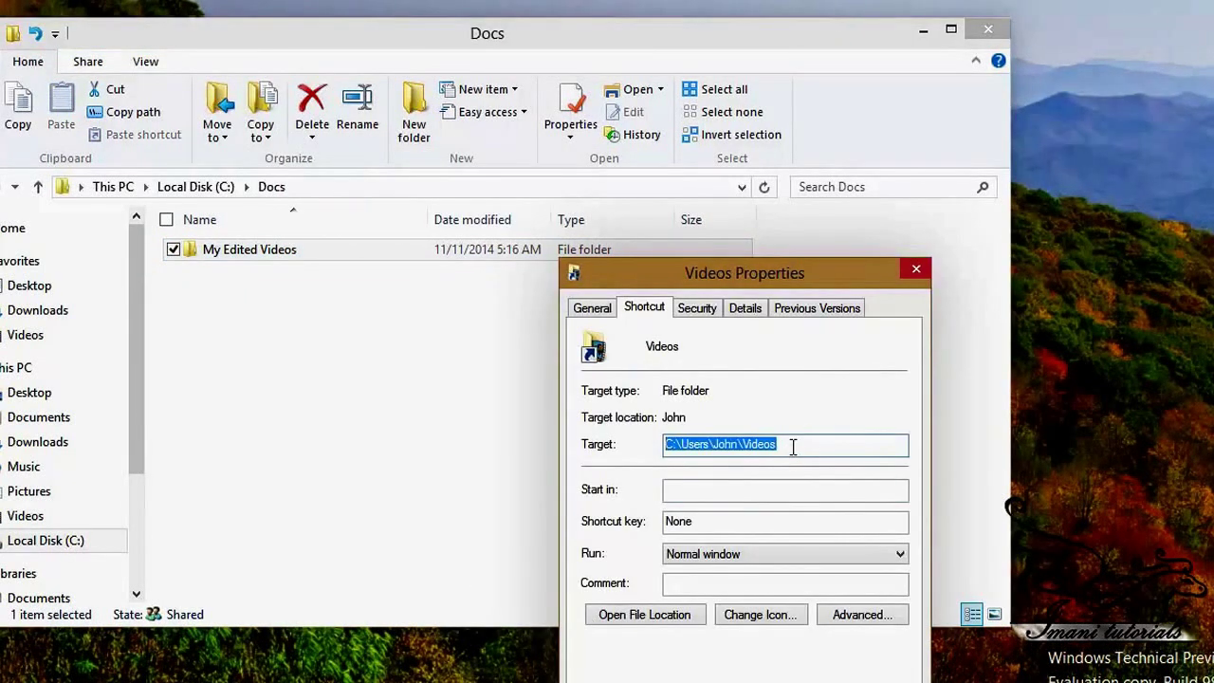
{"action": "key", "text": "ctrl+v"}
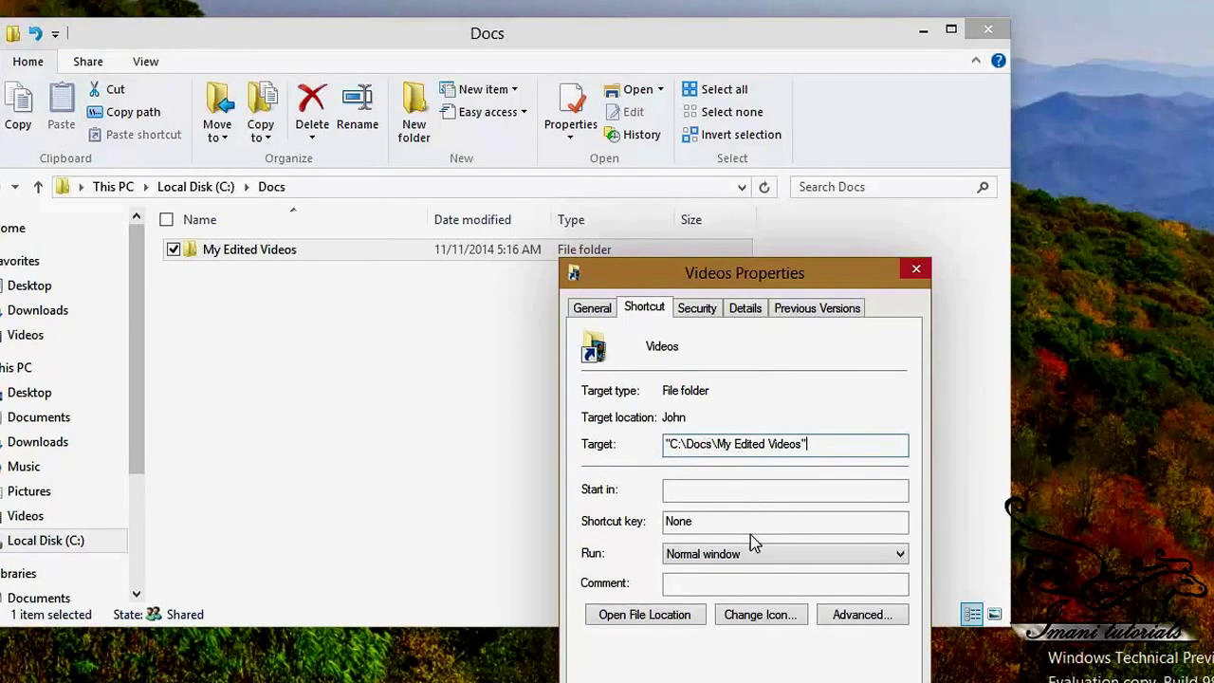
{"action": "left_click_drag", "start_coordinate": [690, 273], "coordinate": [644, 98]}
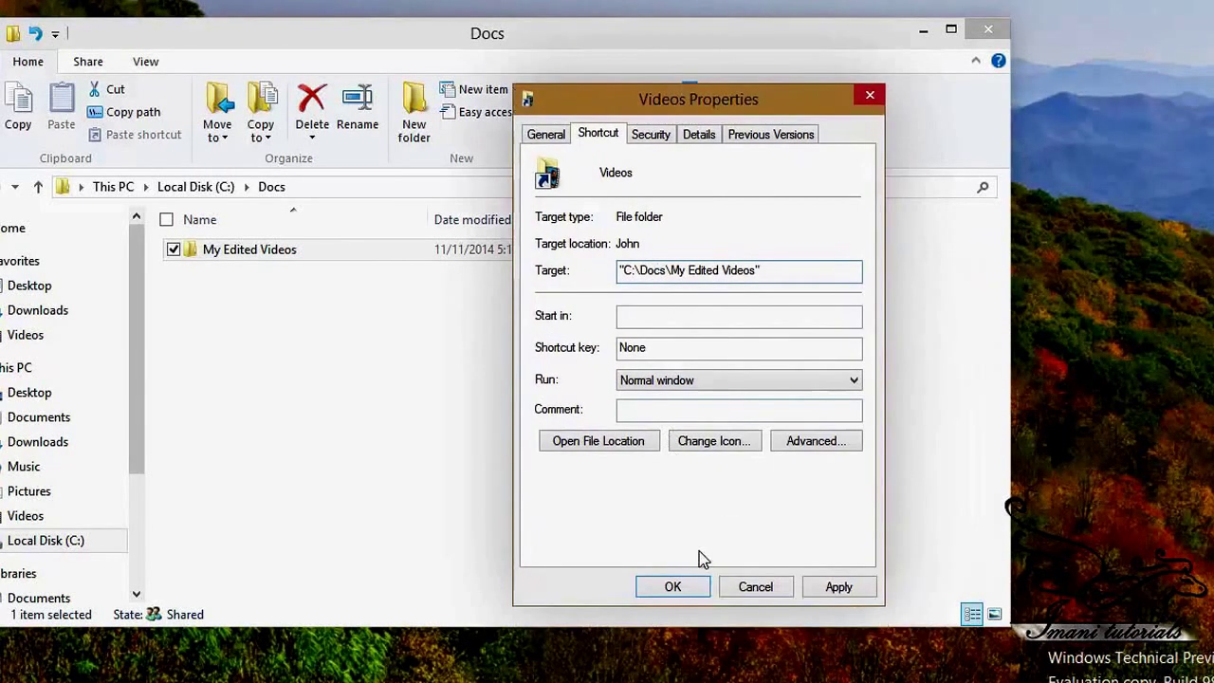
{"action": "left_click", "coordinate": [823, 588]}
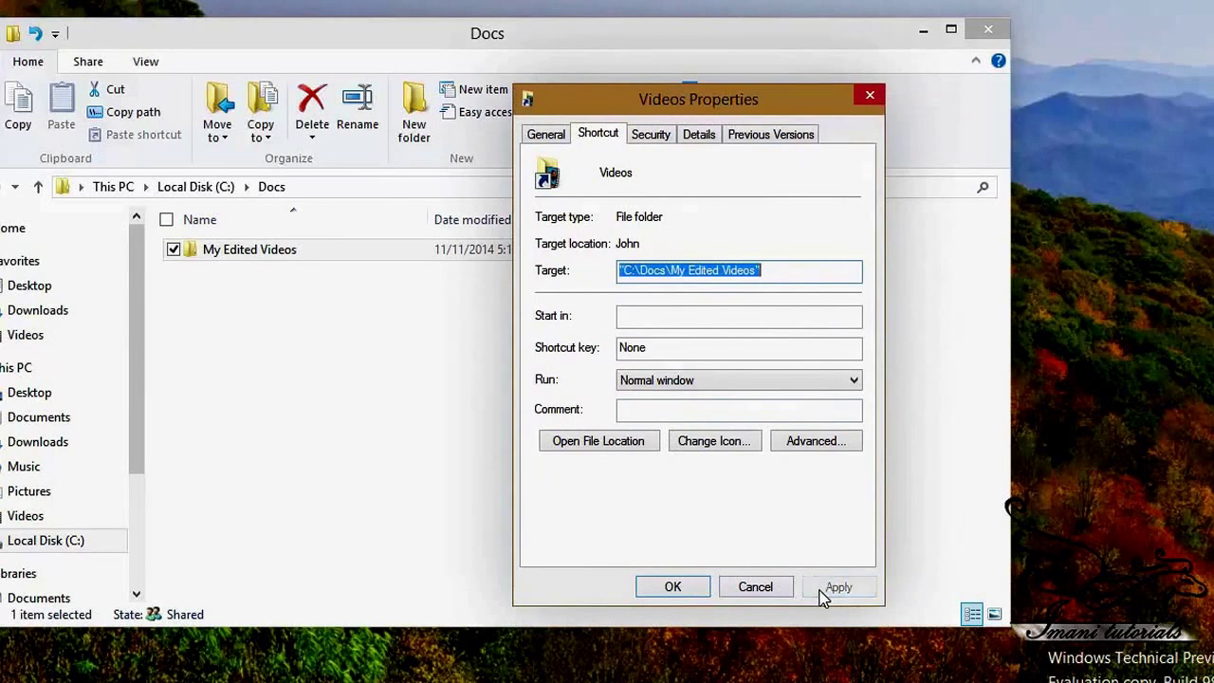
{"action": "left_click", "coordinate": [672, 587]}
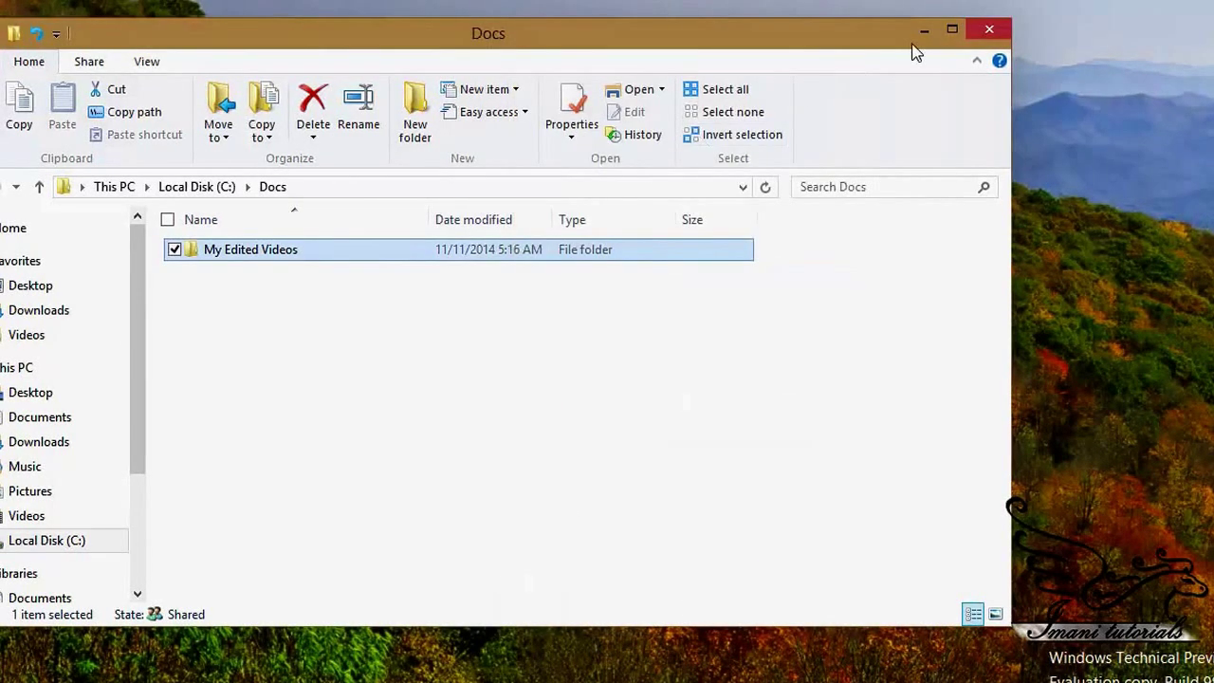
- Close the Docs window, reopen File Explorer, and open the Videos favorite to check where it leads
{"action": "left_click", "coordinate": [976, 42]}
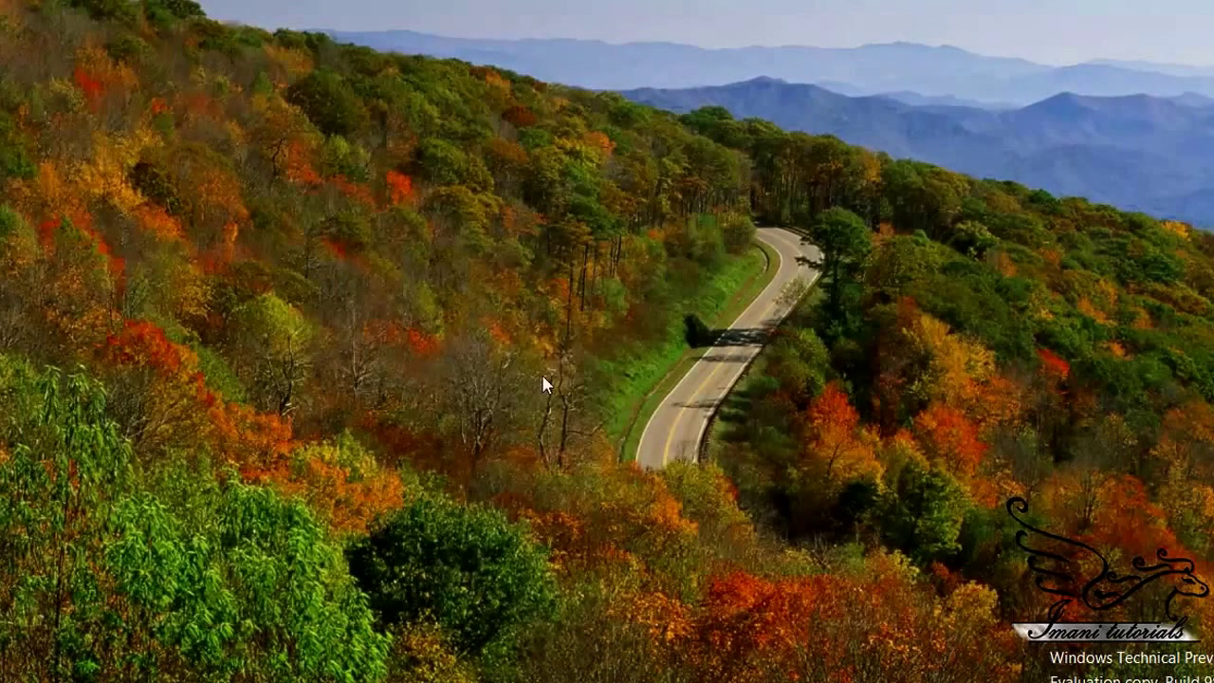
{"action": "key", "text": "super+e"}
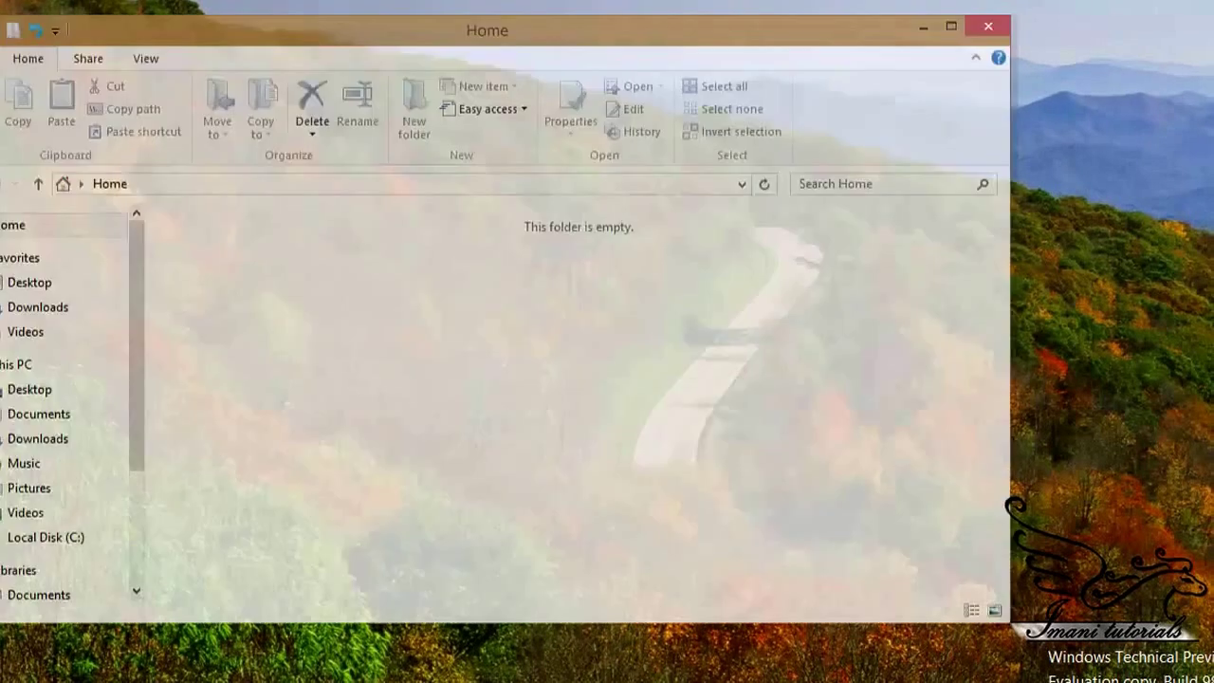
{"action": "left_click", "coordinate": [26, 333]}
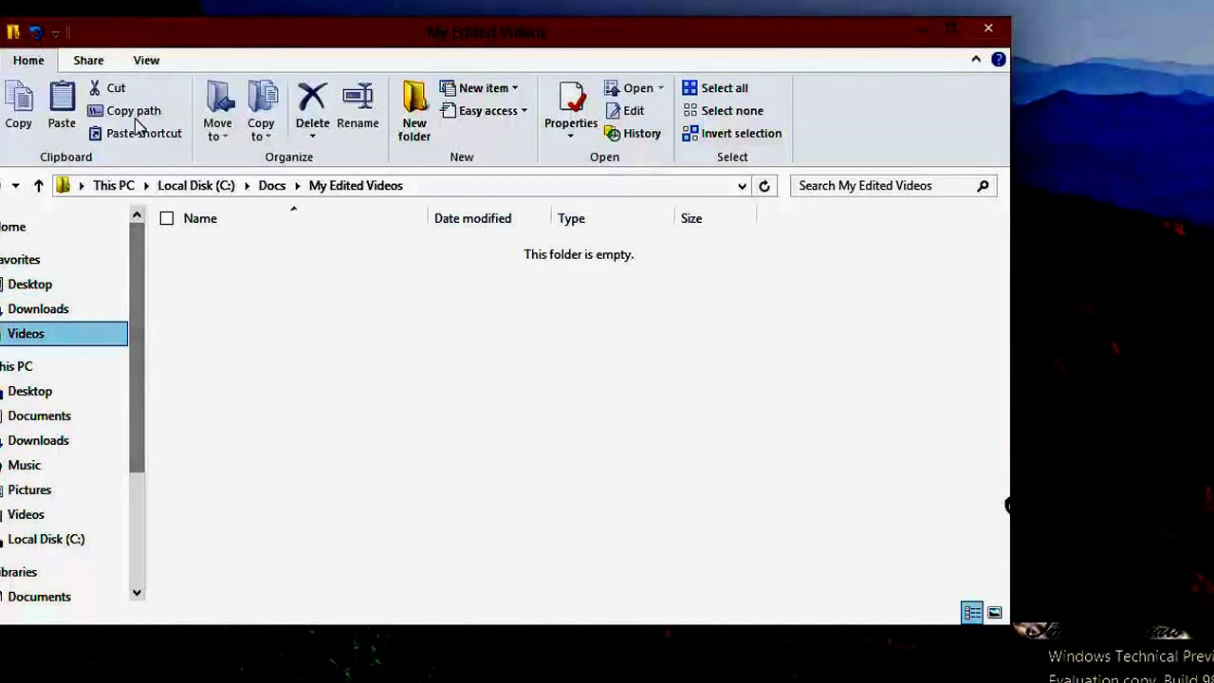
- Turn off showing favorites in the navigation pane through the folder options, apply the change, and check the pane's remaining entries
{"action": "left_click", "coordinate": [146, 66]}
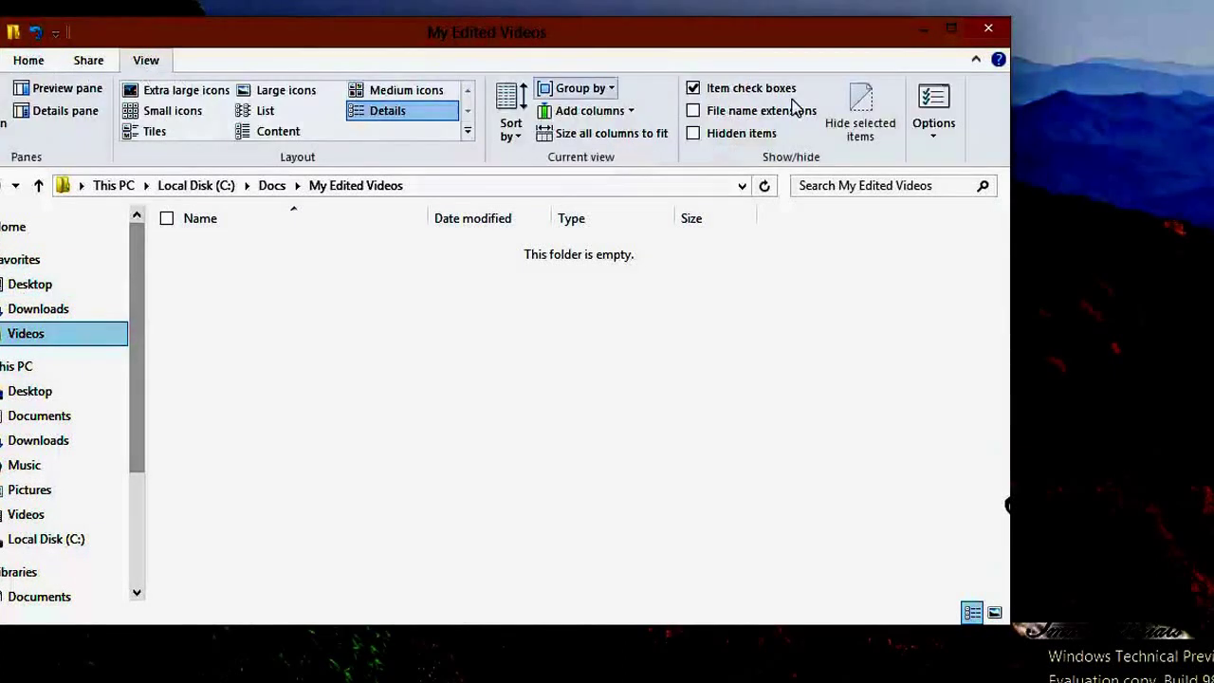
{"action": "left_click", "coordinate": [934, 109]}
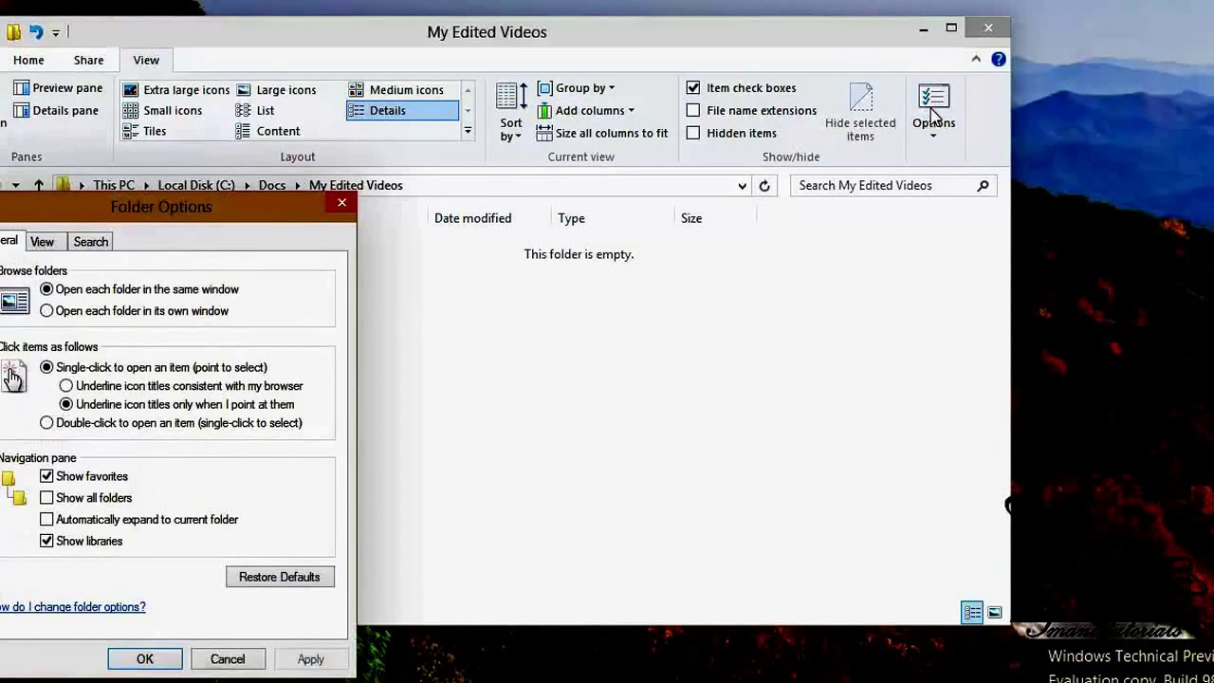
{"action": "left_click", "coordinate": [46, 477]}
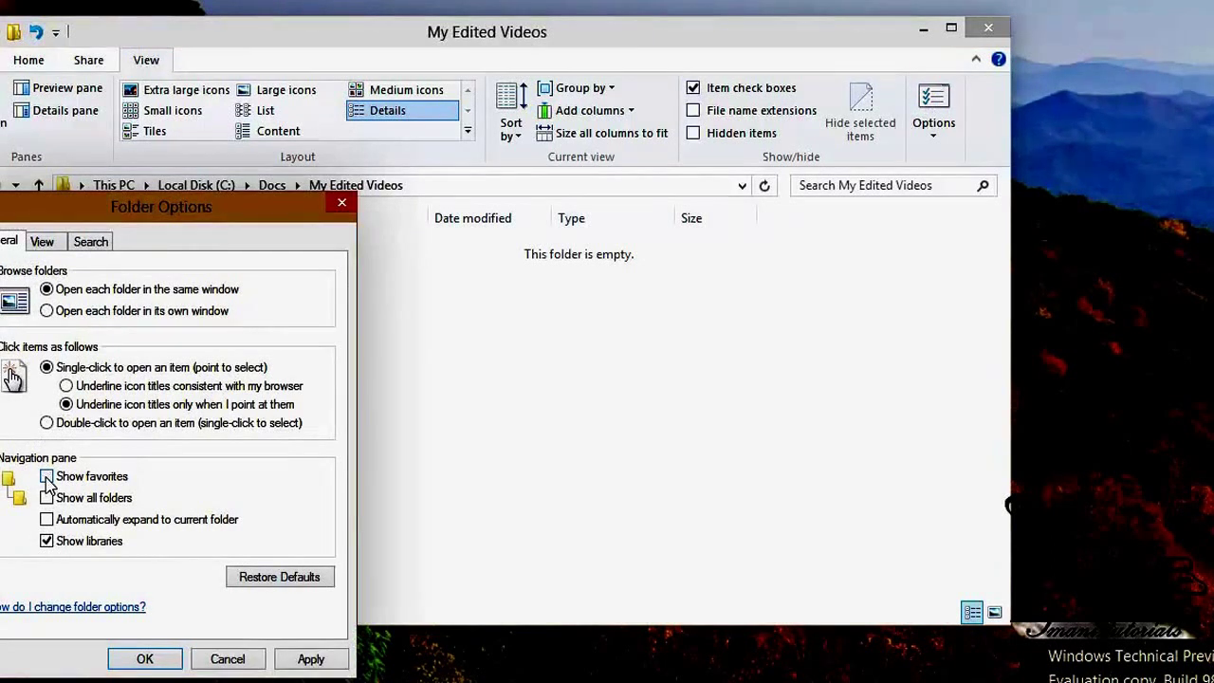
{"action": "left_click", "coordinate": [297, 659]}
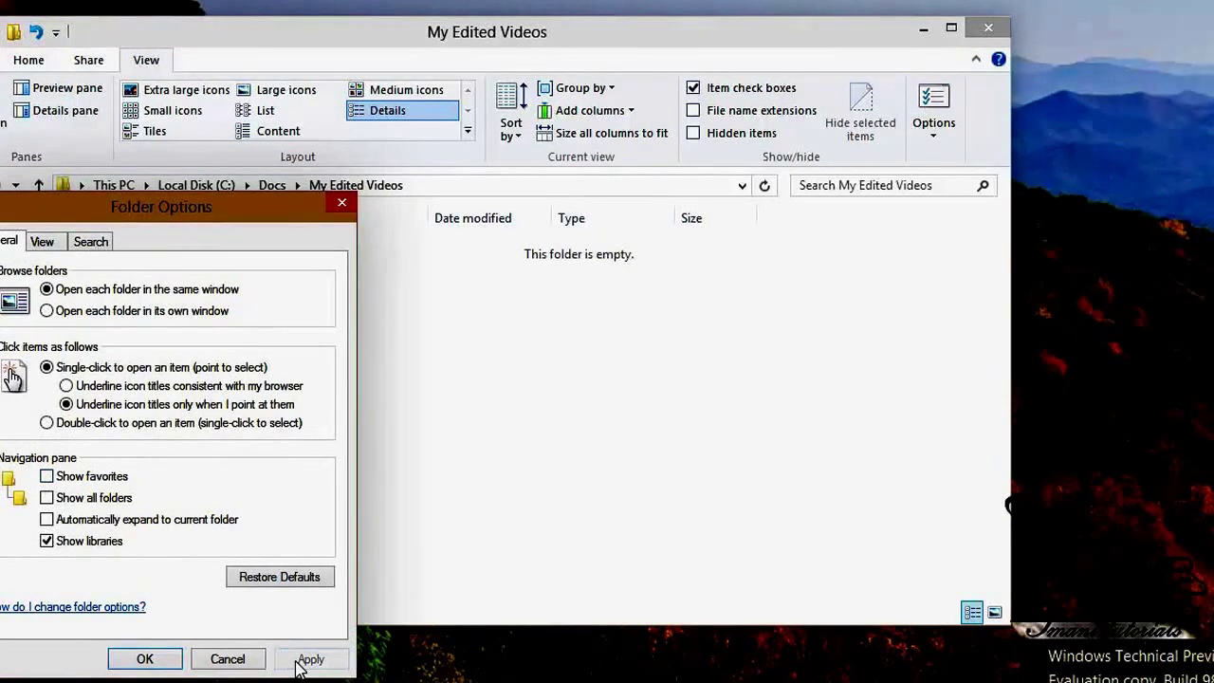
{"action": "left_click", "coordinate": [144, 658]}
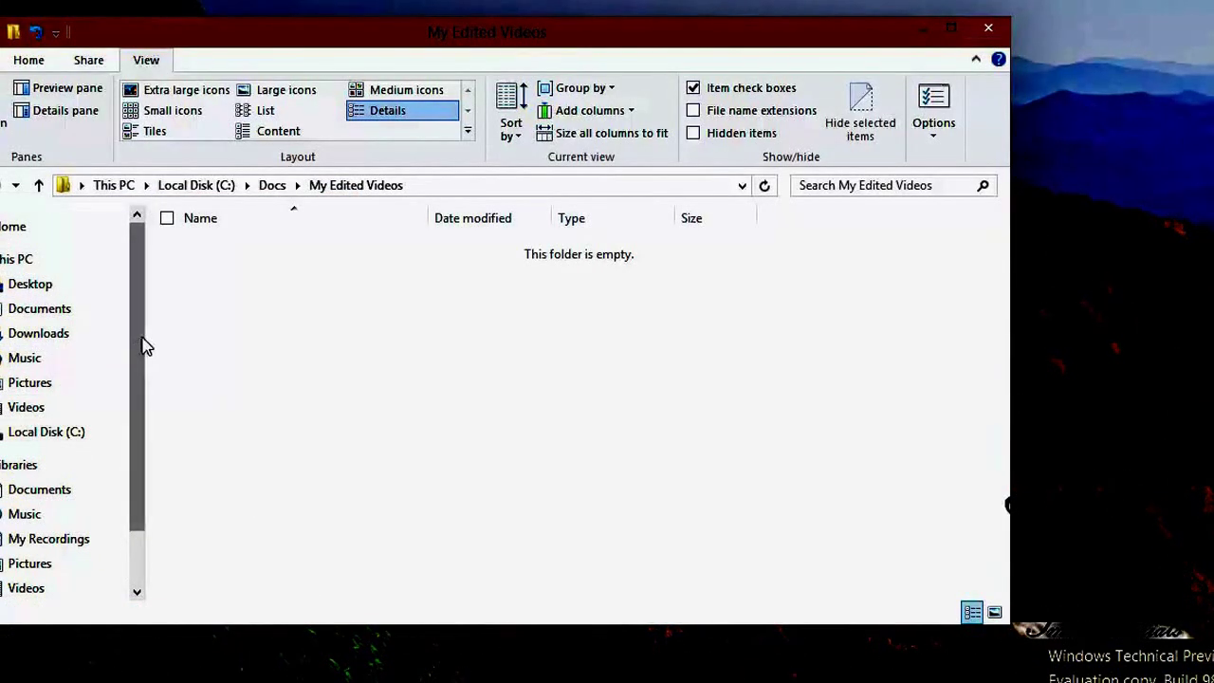
{"action": "scroll", "coordinate": [92, 409], "scroll_direction": "down", "scroll_amount": 2}
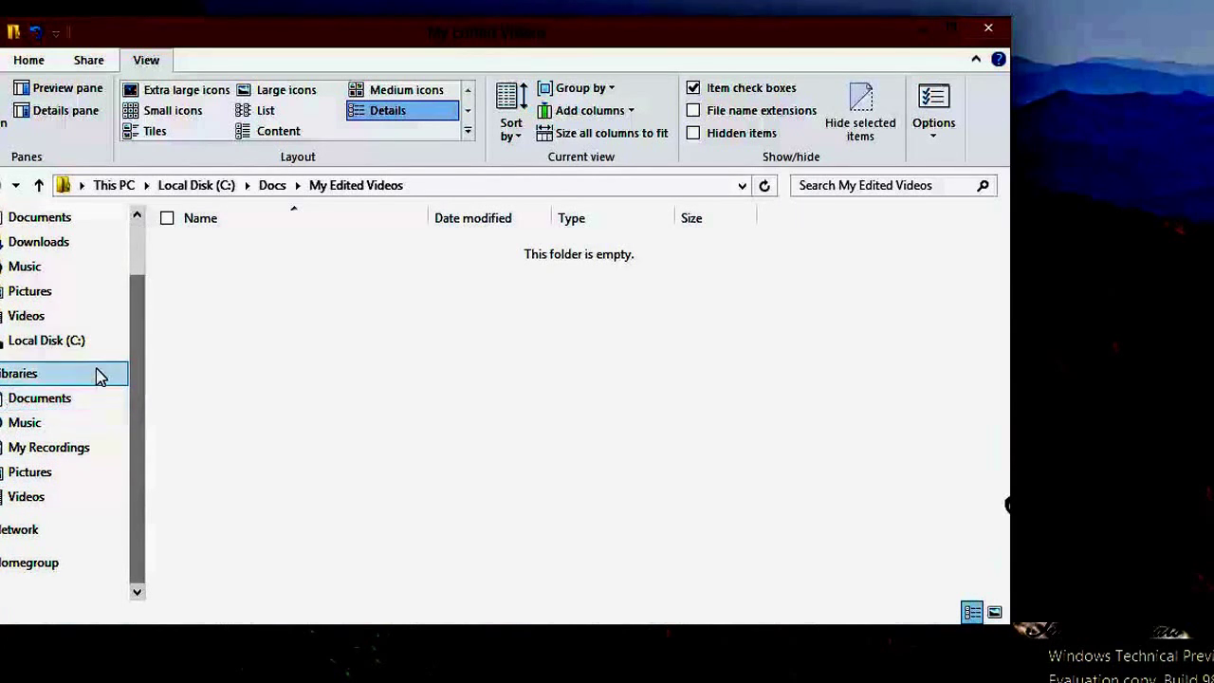
{"action": "scroll", "coordinate": [147, 285], "scroll_direction": "up", "scroll_amount": 2}
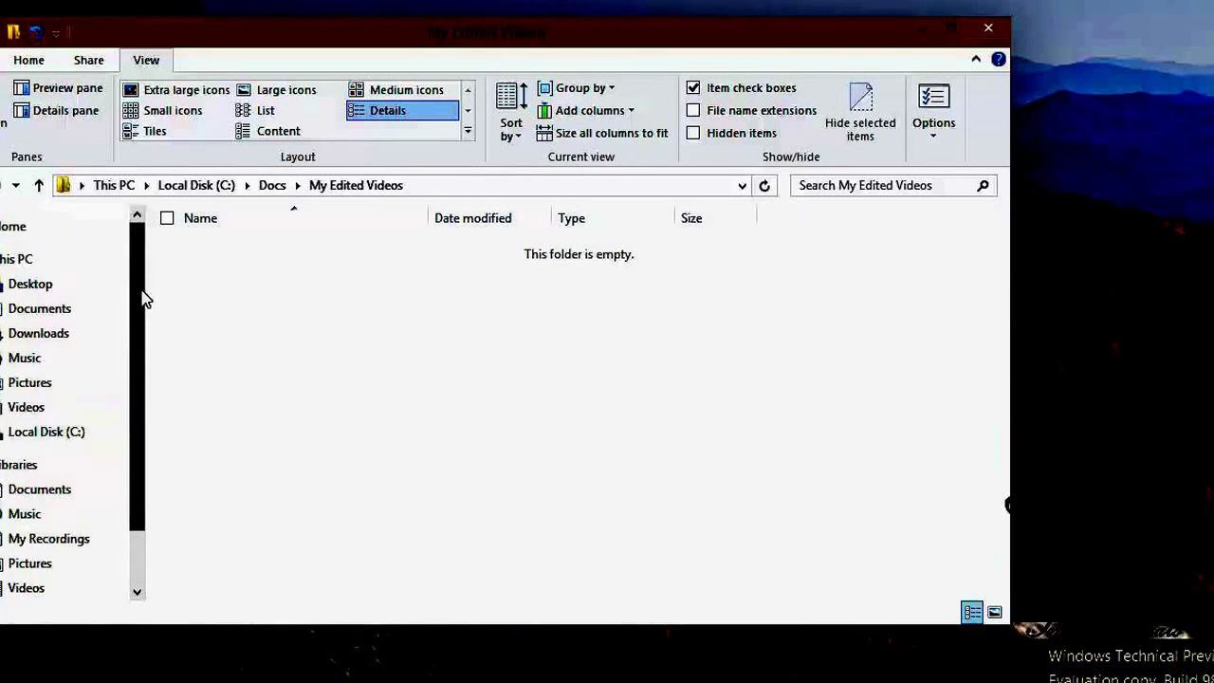
{"action": "scroll", "coordinate": [143, 297], "scroll_direction": "down", "scroll_amount": 2}
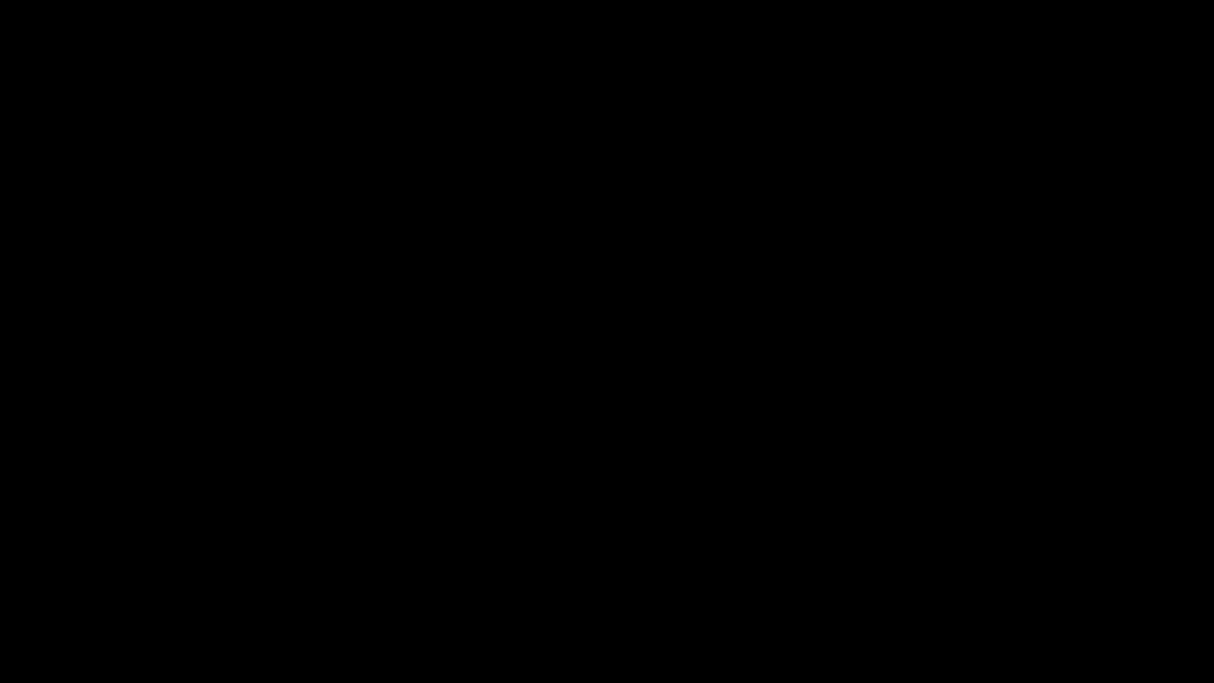
- Open the Videos library's properties and examine the options available for its existing Videos location
{"action": "right_click", "coordinate": [57, 495]}
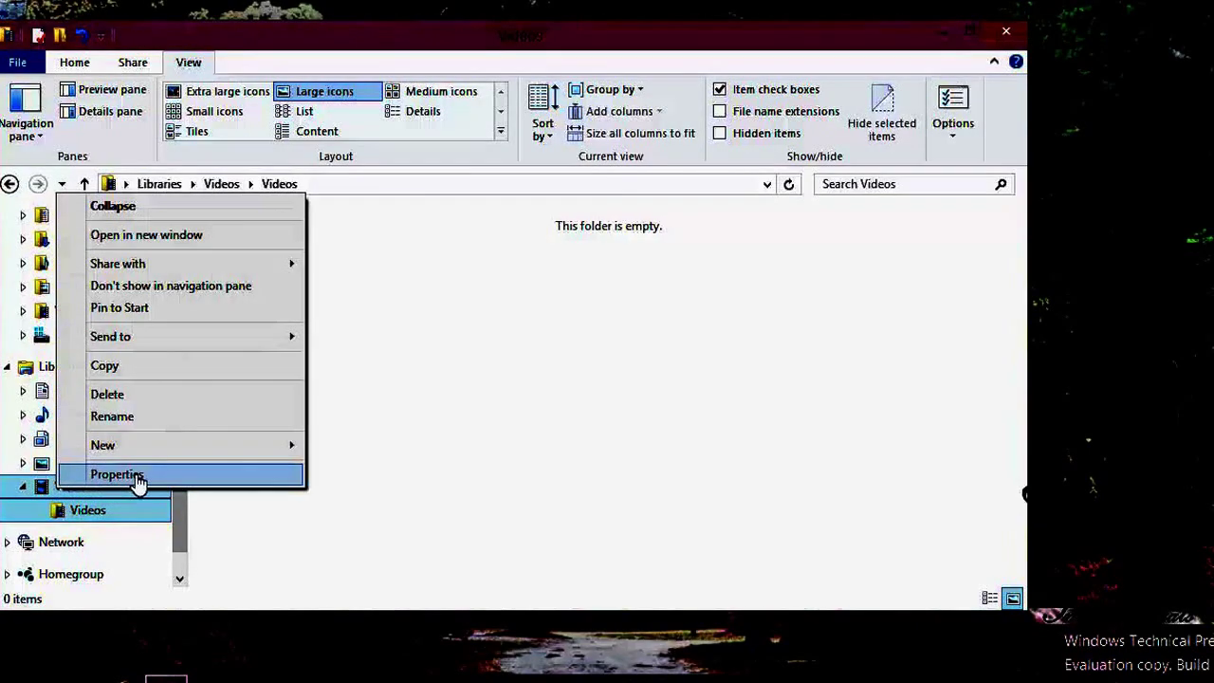
{"action": "left_click", "coordinate": [117, 474]}
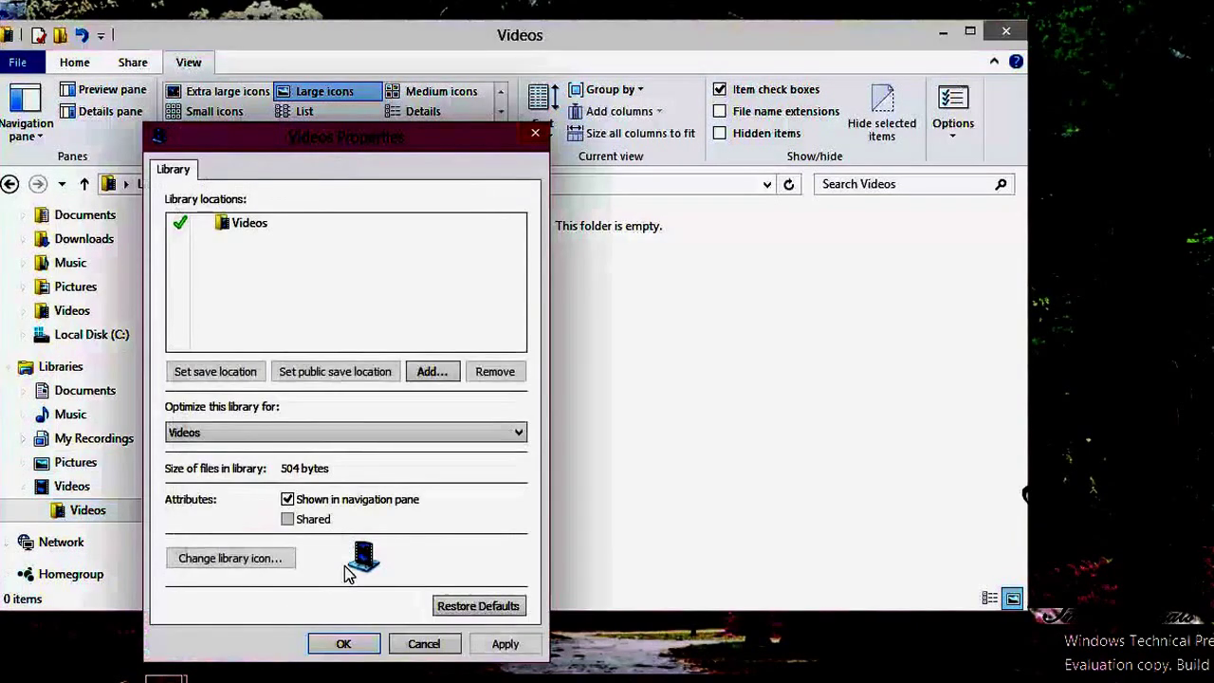
{"action": "left_click", "coordinate": [226, 237]}
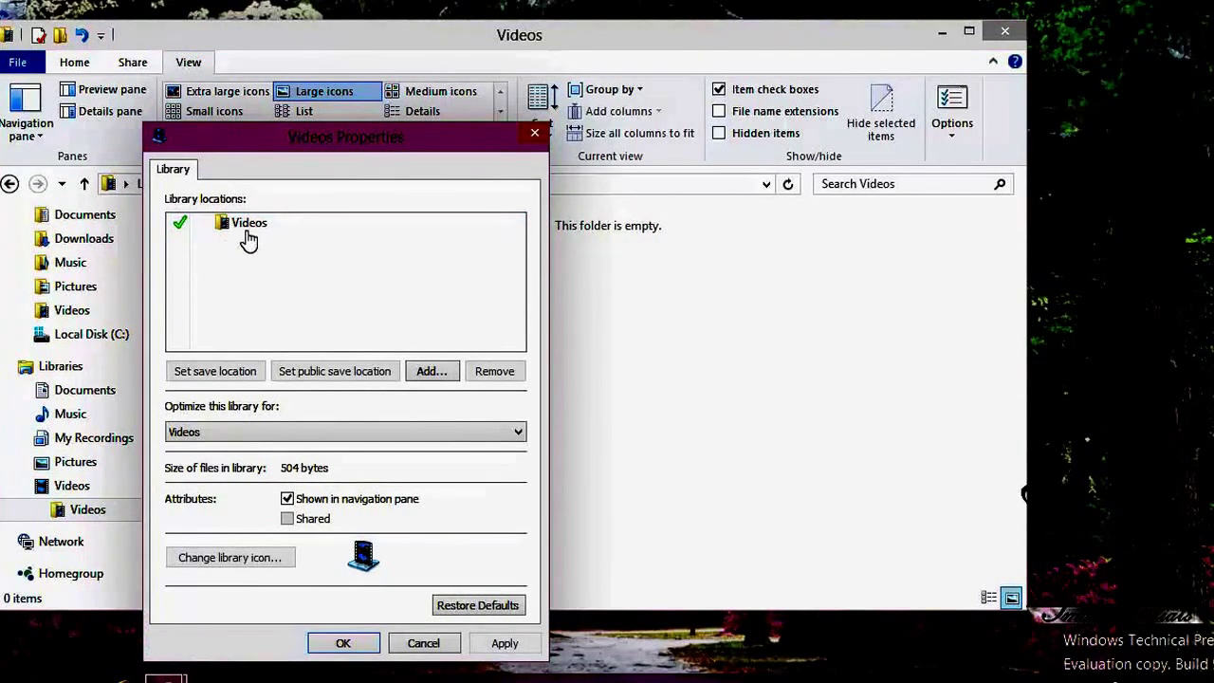
{"action": "key", "text": "space"}
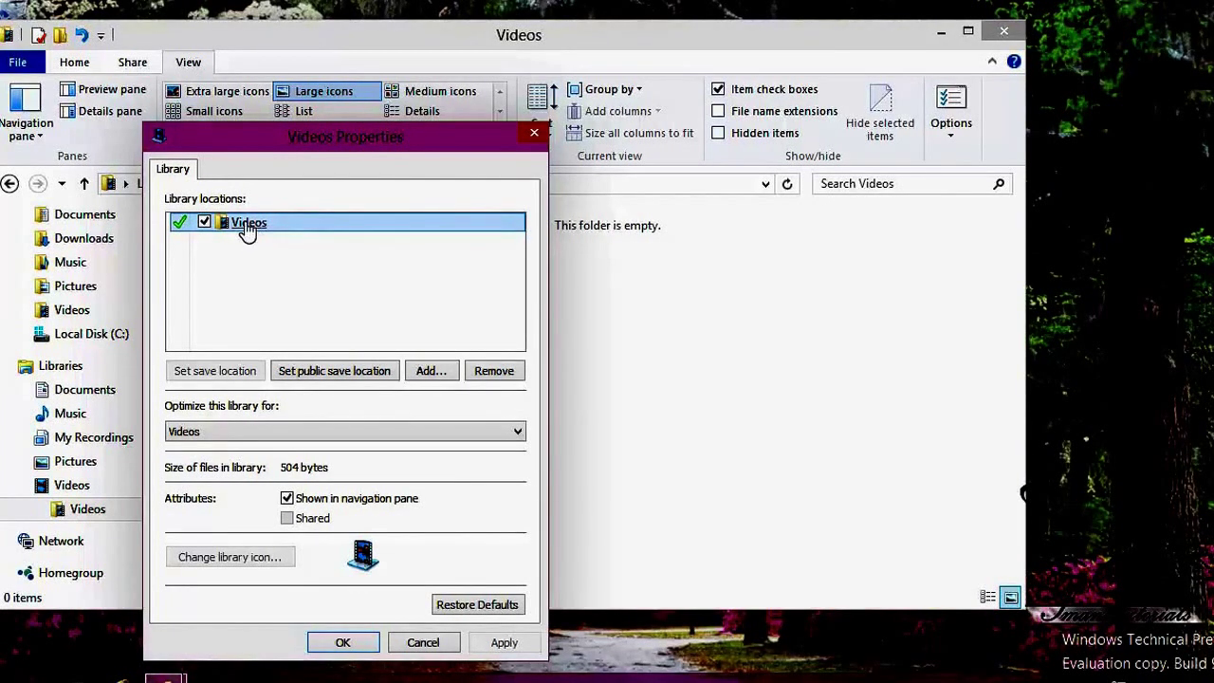
{"action": "right_click", "coordinate": [248, 229]}
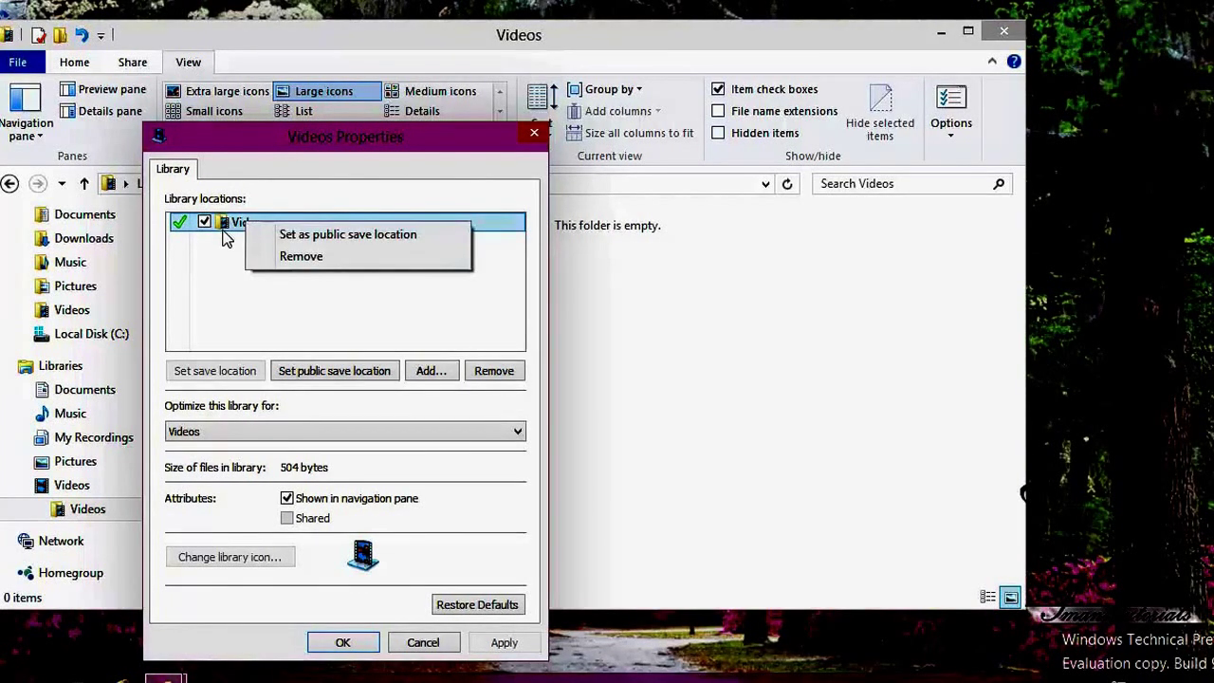
{"action": "left_click", "coordinate": [246, 231]}
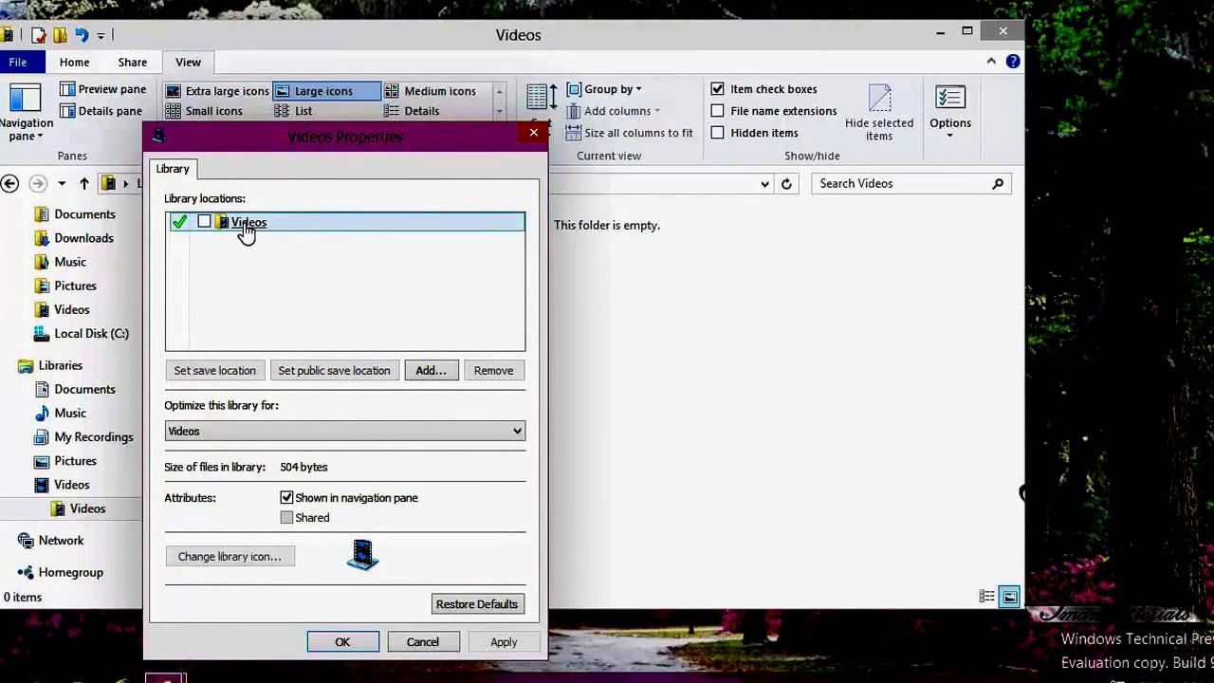
{"action": "left_click", "coordinate": [245, 232]}
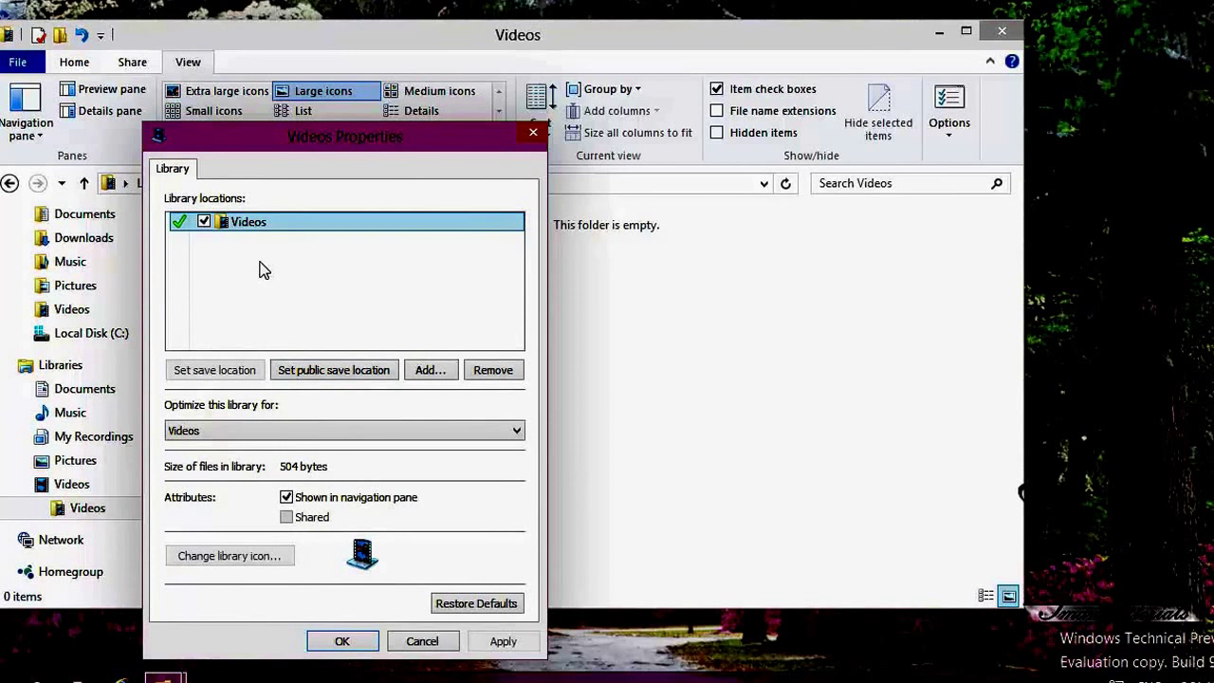
{"action": "left_click", "coordinate": [264, 270]}
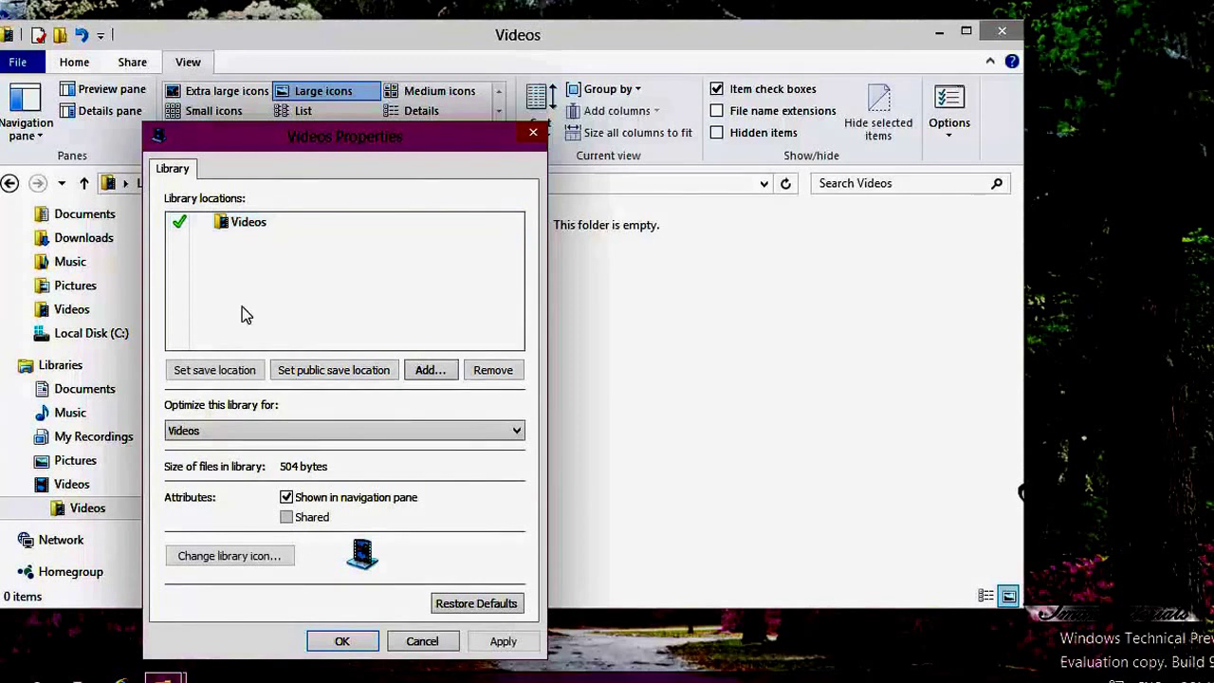
{"action": "left_click_drag", "start_coordinate": [254, 149], "coordinate": [329, 145]}
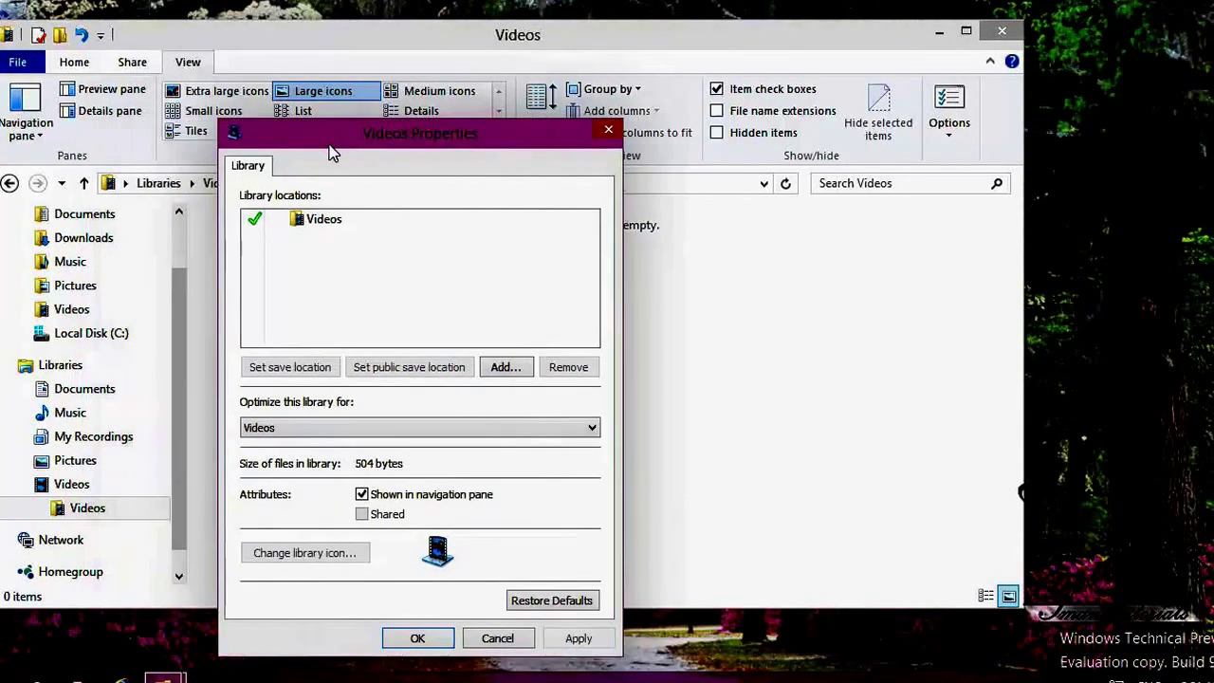
- Include the My Edited Videos folder from C:\Docs in the Videos library and save the library properties
{"action": "left_click", "coordinate": [503, 368]}
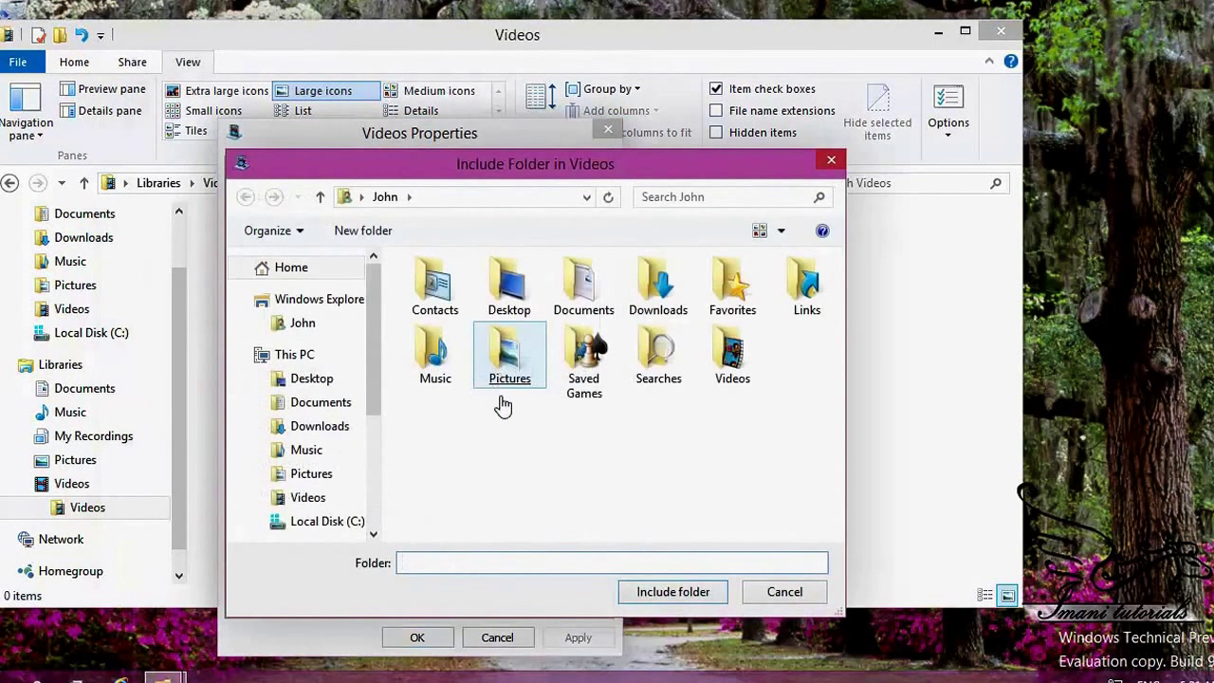
{"action": "left_click", "coordinate": [342, 522]}
{"action": "double_click", "coordinate": [427, 313]}
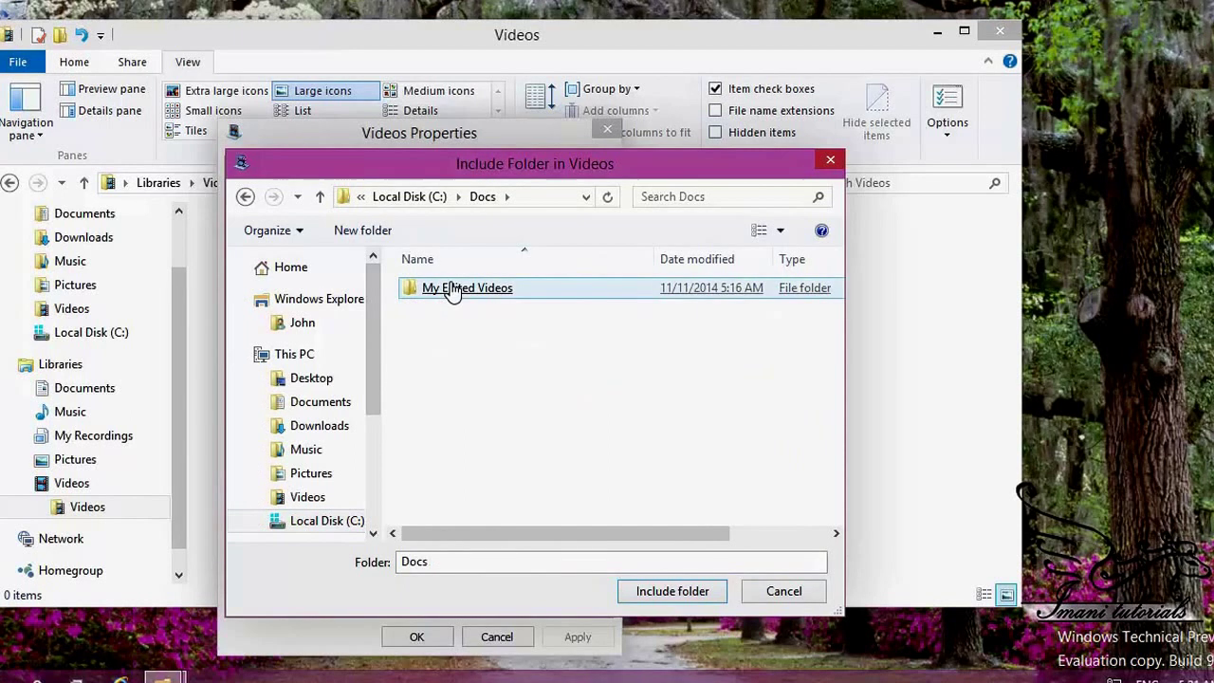
{"action": "double_click", "coordinate": [453, 290]}
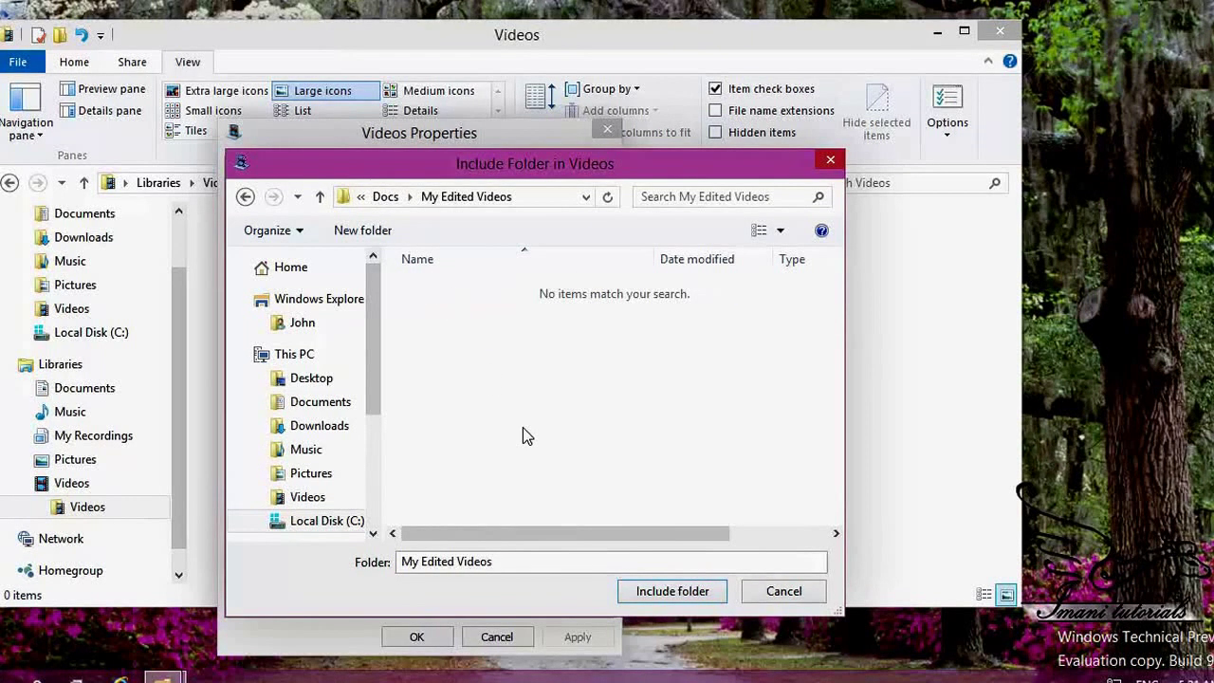
{"action": "left_click", "coordinate": [650, 591]}
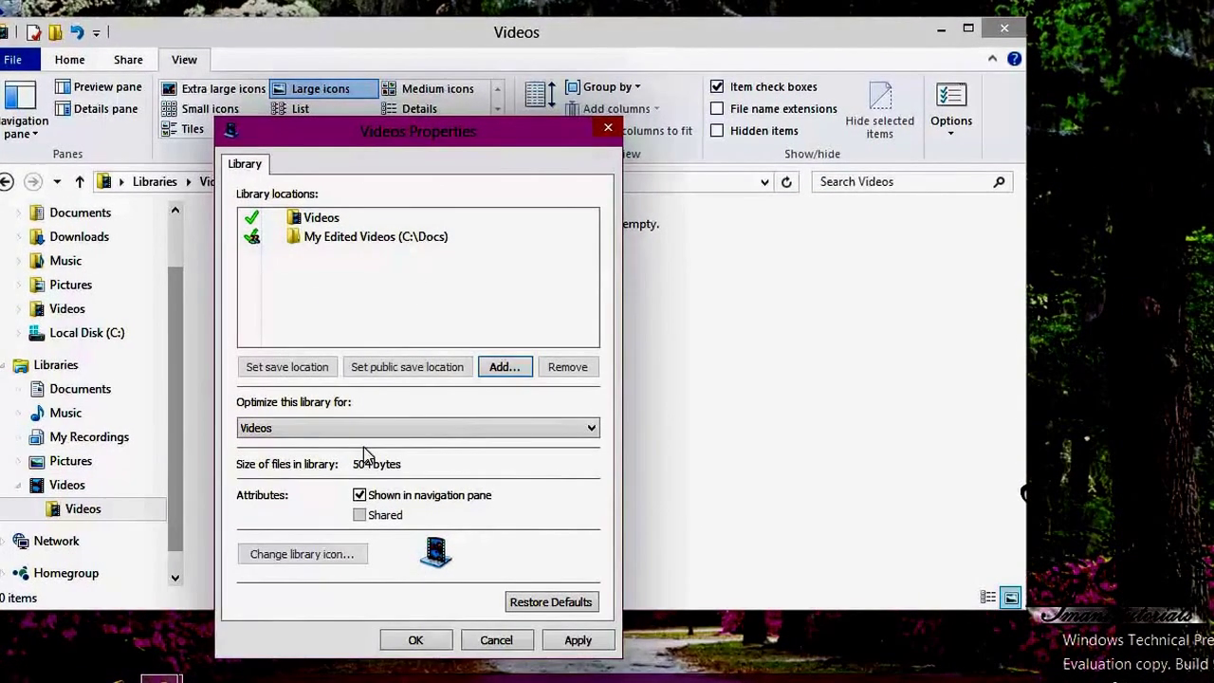
{"action": "left_click", "coordinate": [417, 639]}
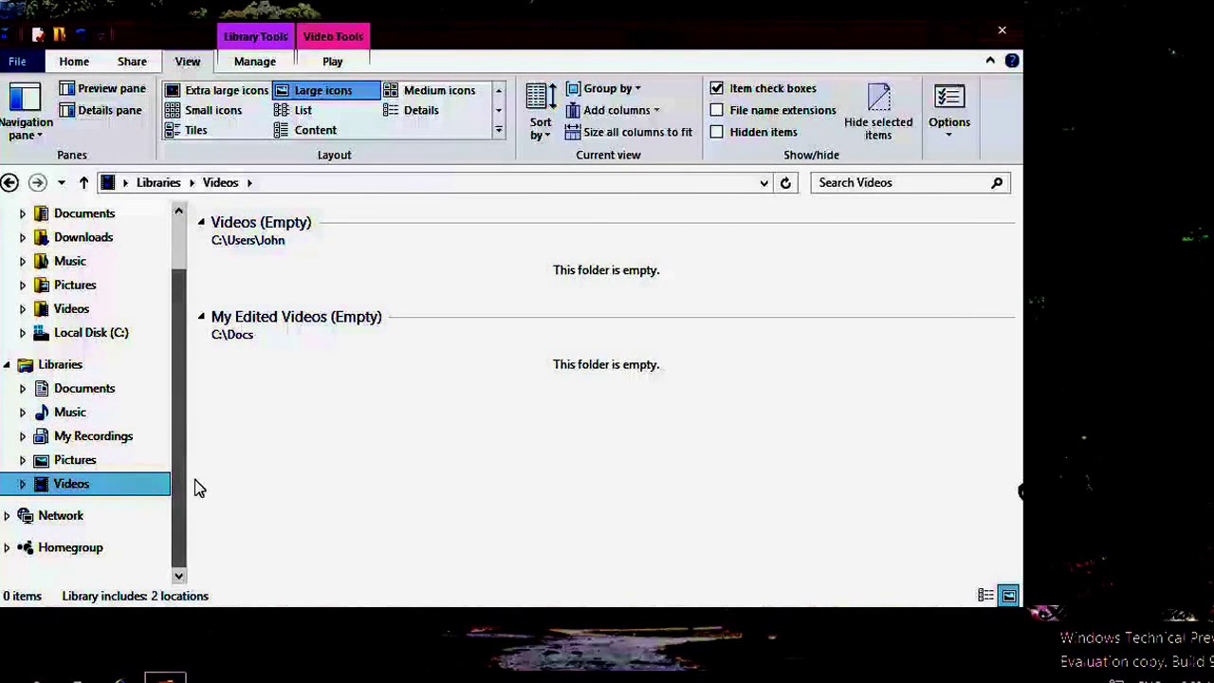
- Remove the My Edited Videos location from the Videos library's properties and save the change
{"action": "right_click", "coordinate": [53, 487]}
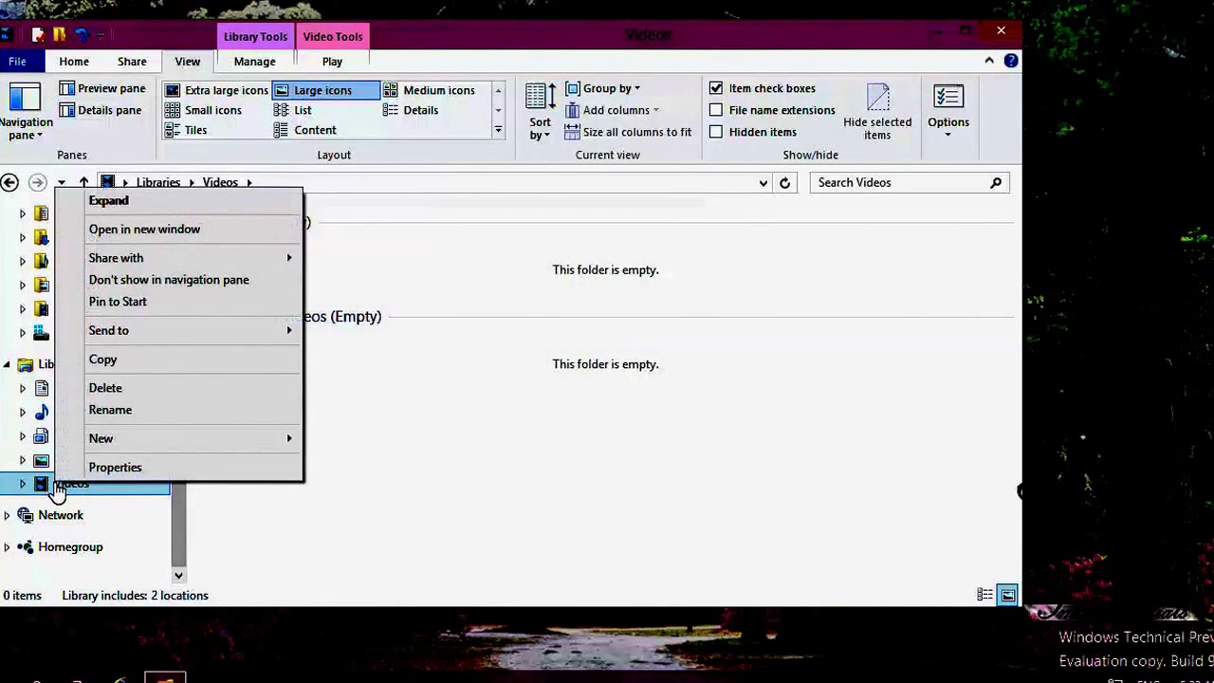
{"action": "left_click", "coordinate": [98, 466]}
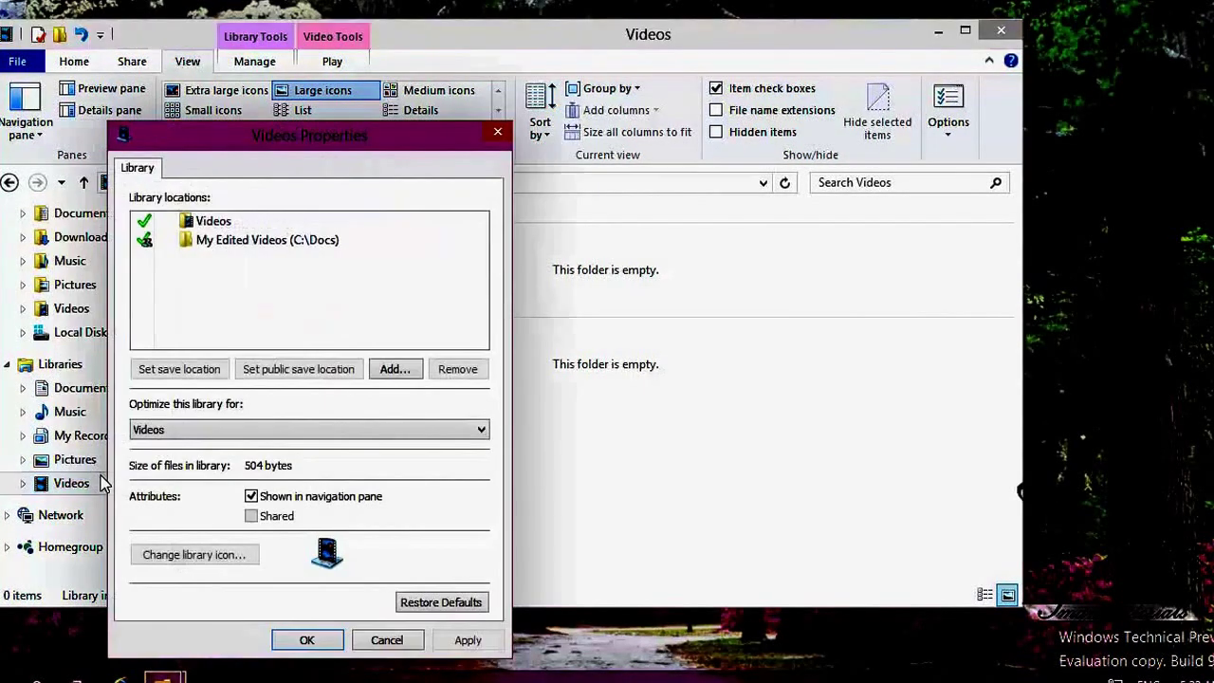
{"action": "left_click", "coordinate": [256, 245]}
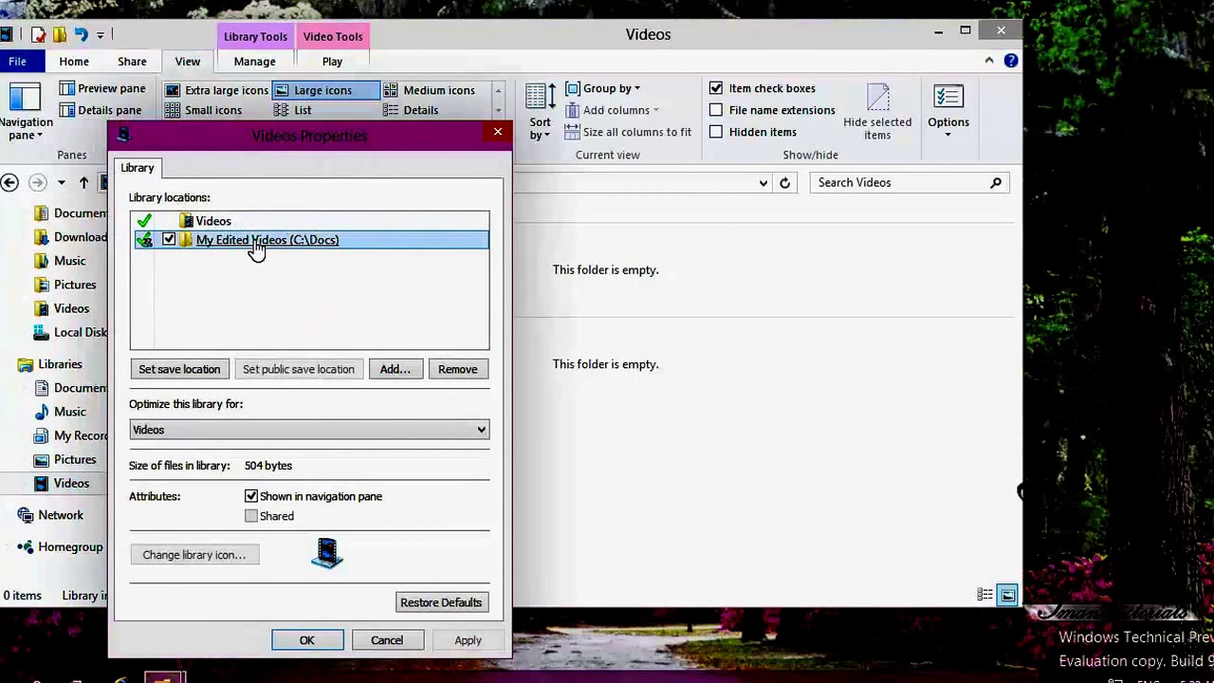
{"action": "left_click", "coordinate": [444, 371]}
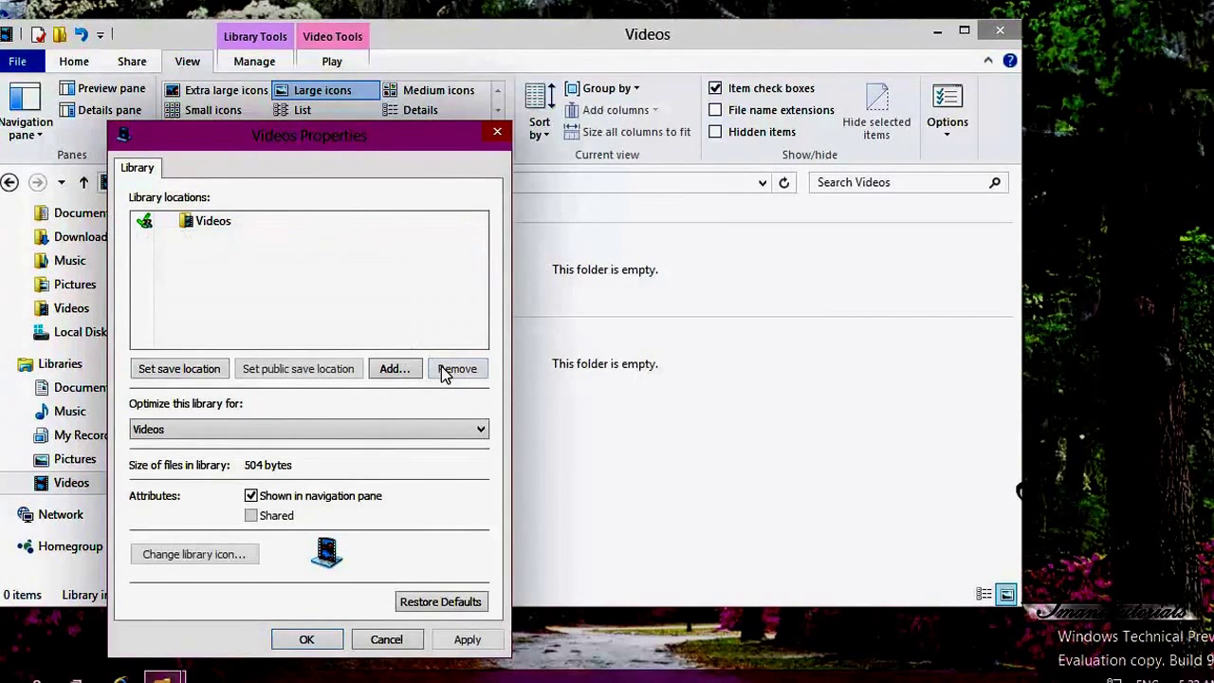
{"action": "left_click", "coordinate": [307, 639]}
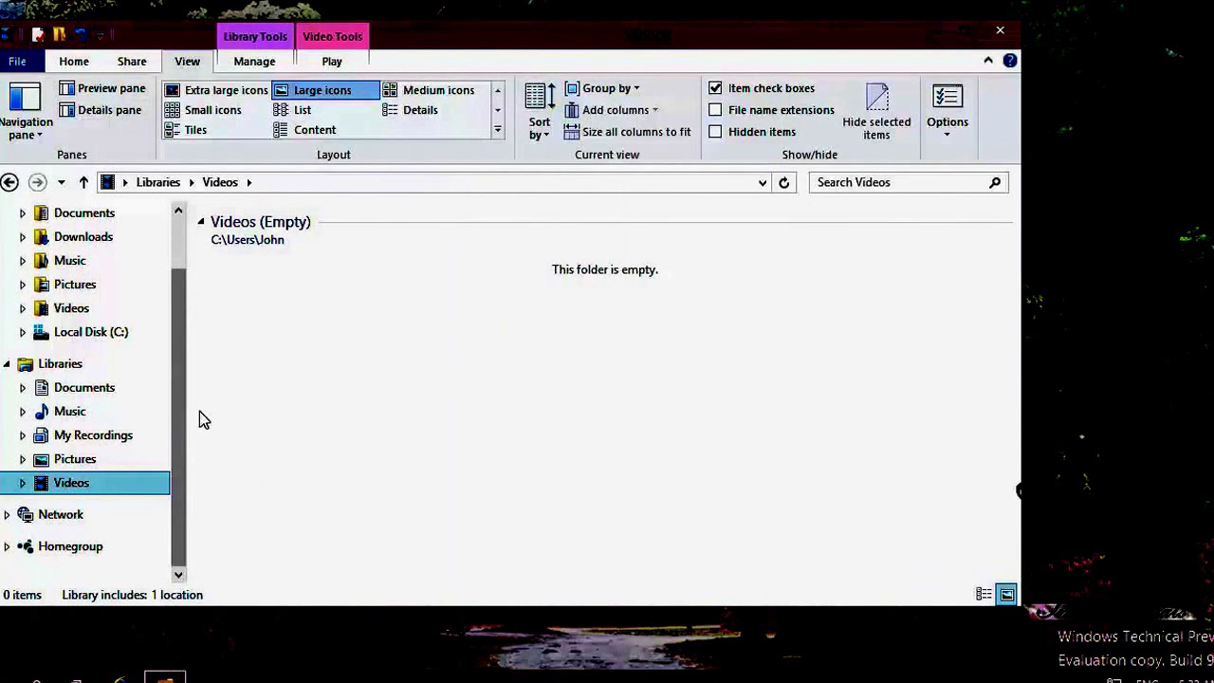
- Create a new library named My Edited Items under Libraries
{"action": "left_click", "coordinate": [375, 473]}
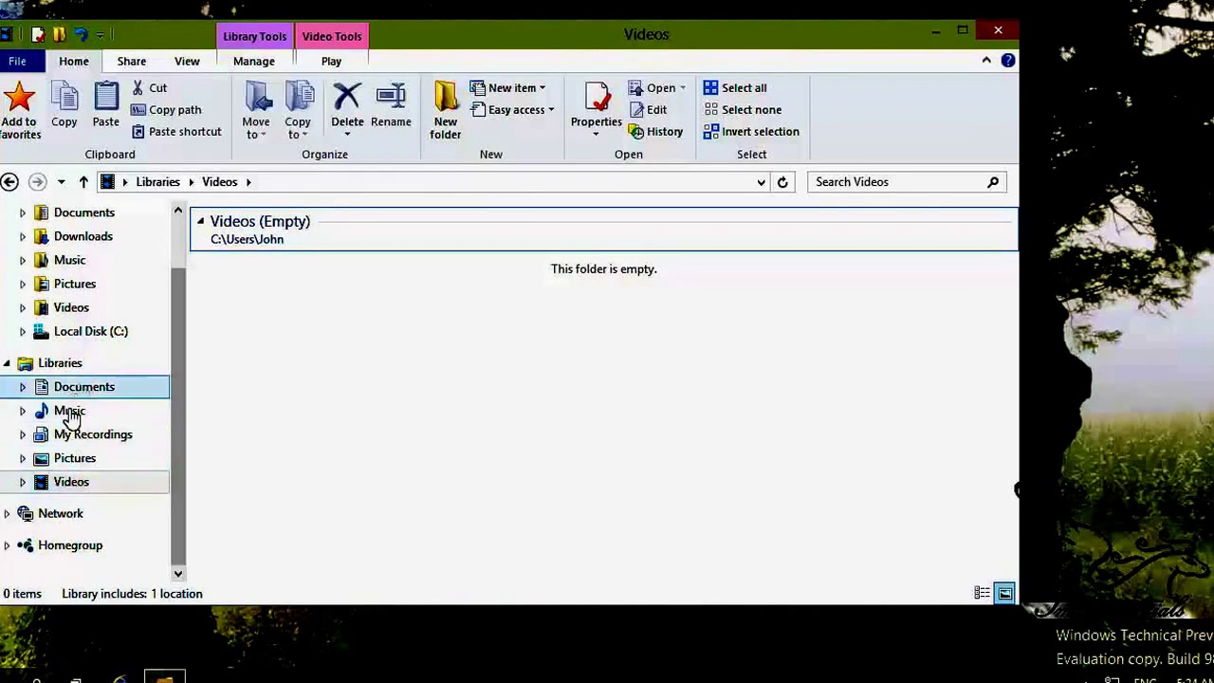
{"action": "left_click", "coordinate": [68, 480]}
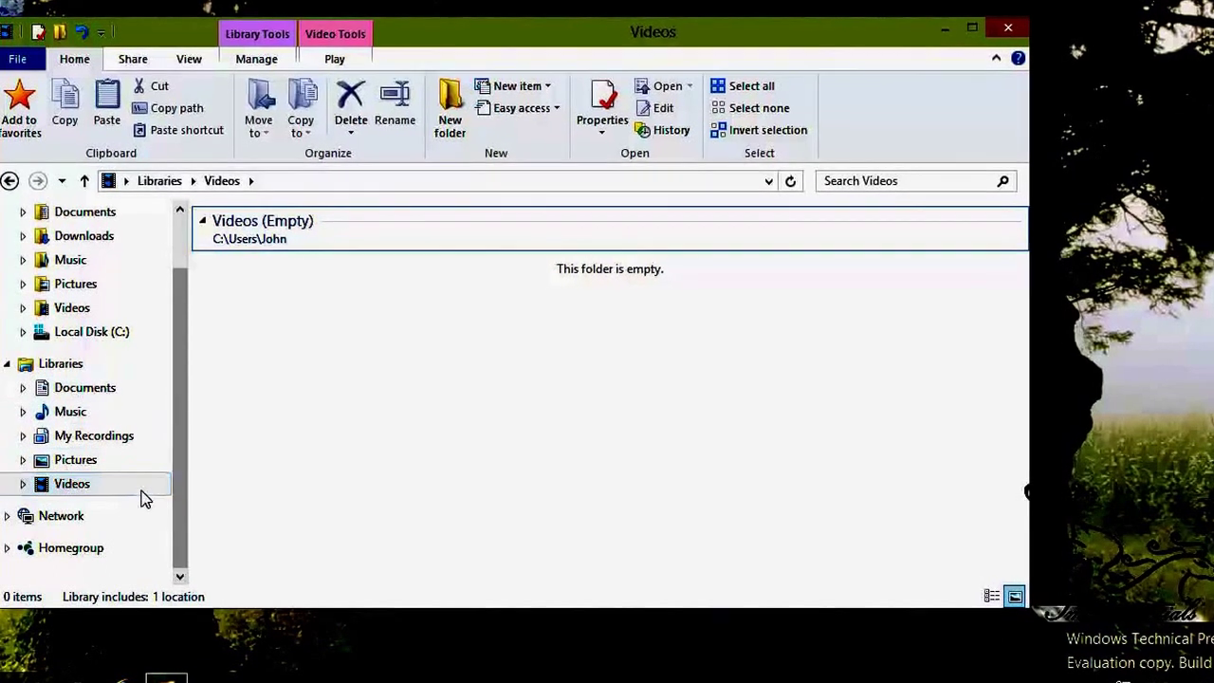
{"action": "left_click", "coordinate": [55, 370]}
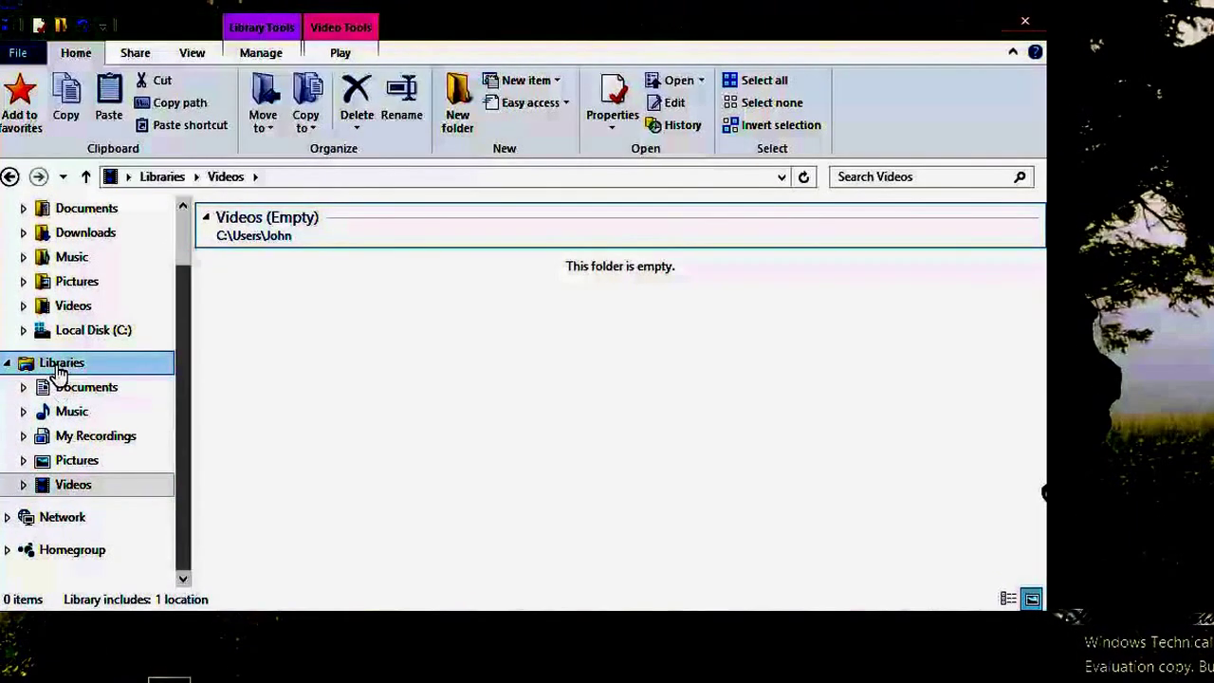
{"action": "right_click", "coordinate": [57, 370]}
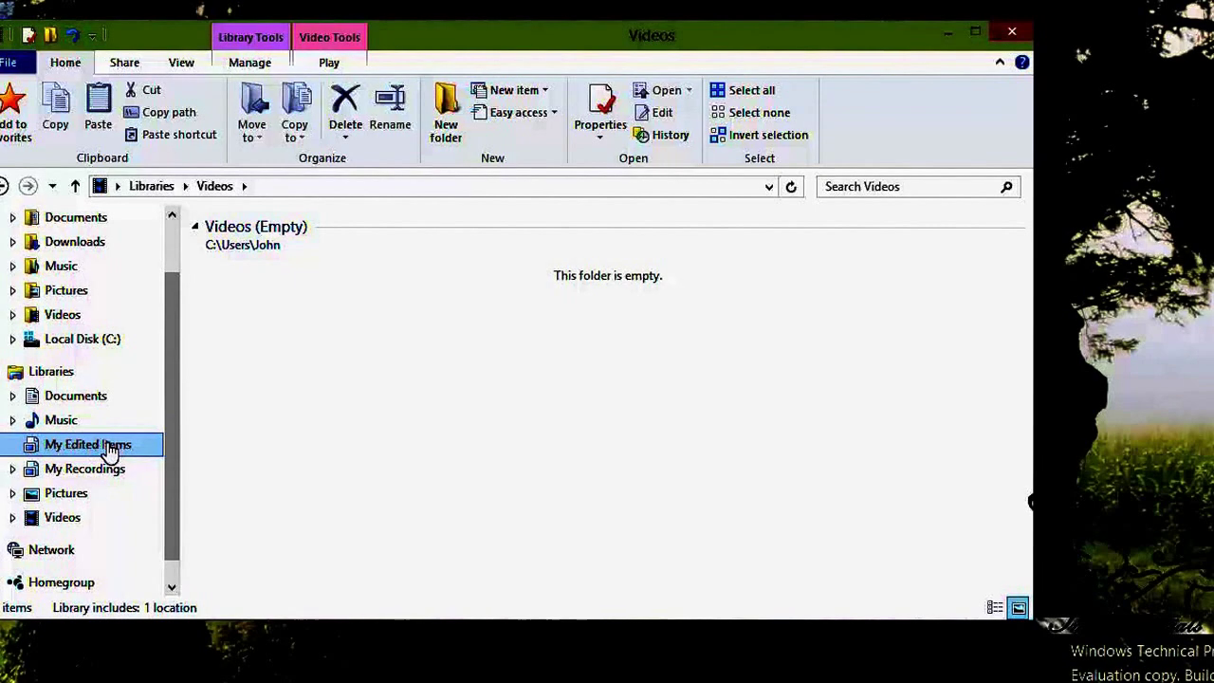
- View the My Edited Items library's properties and its folder inclusion dialog, then cancel both
{"action": "right_click", "coordinate": [121, 443]}
{"action": "left_click", "coordinate": [169, 427]}
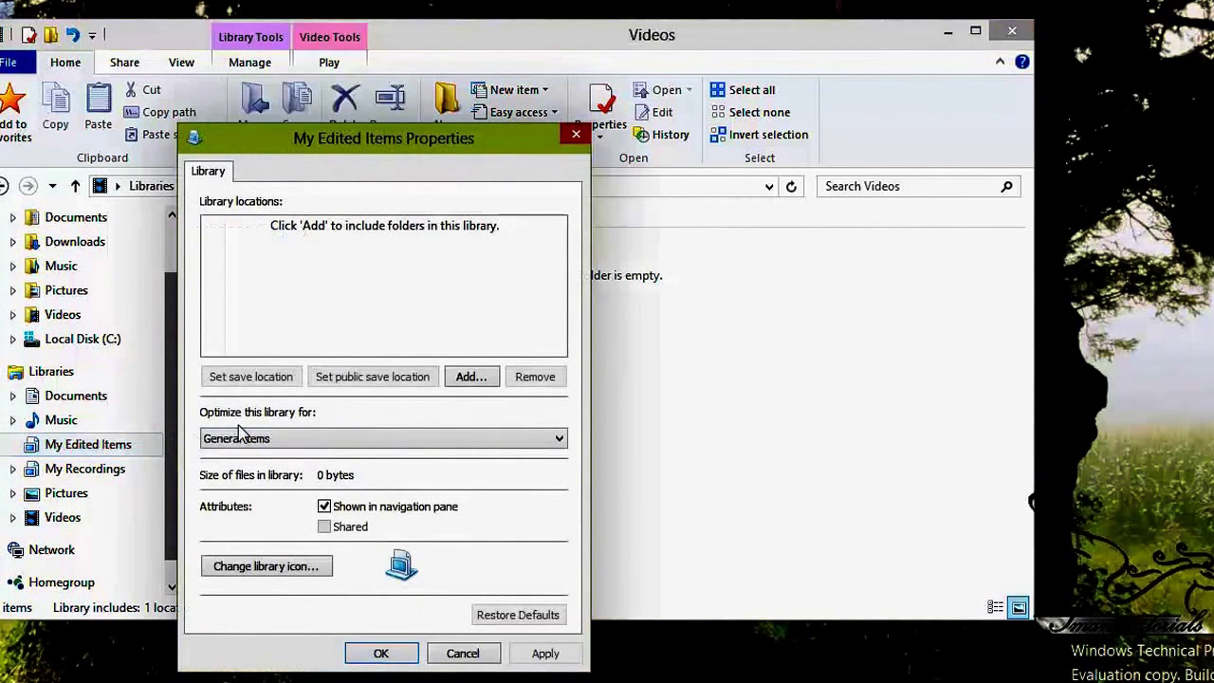
{"action": "left_click", "coordinate": [466, 380]}
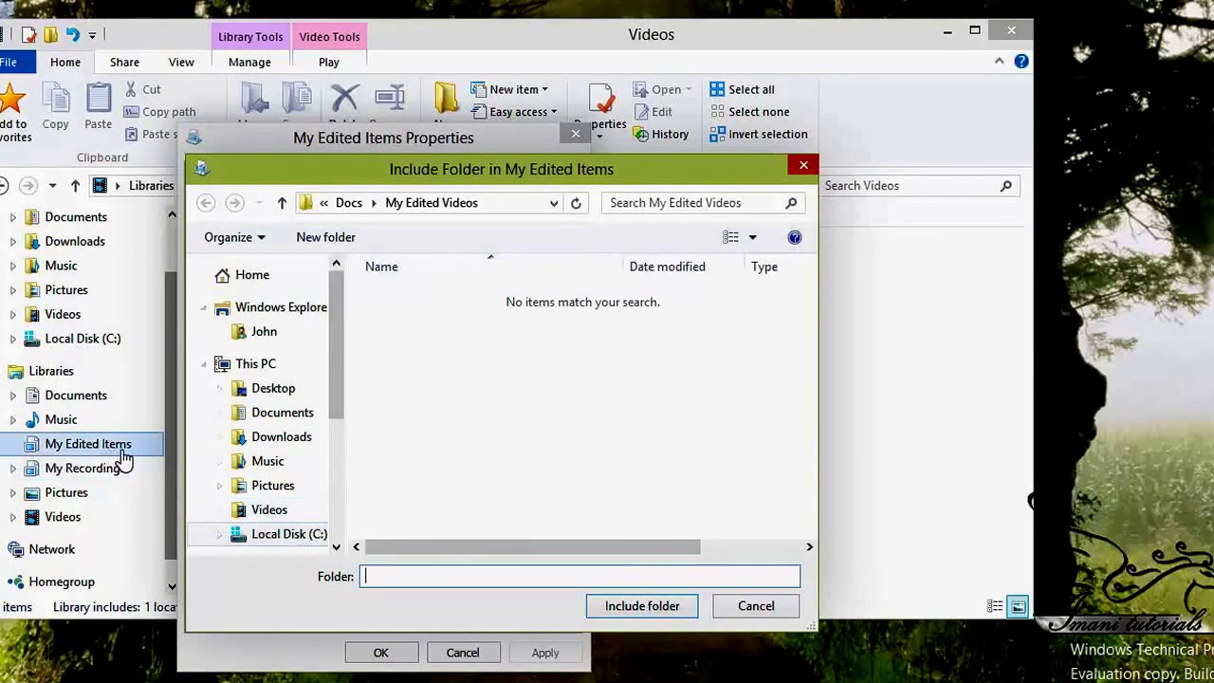
{"action": "left_click", "coordinate": [750, 614]}
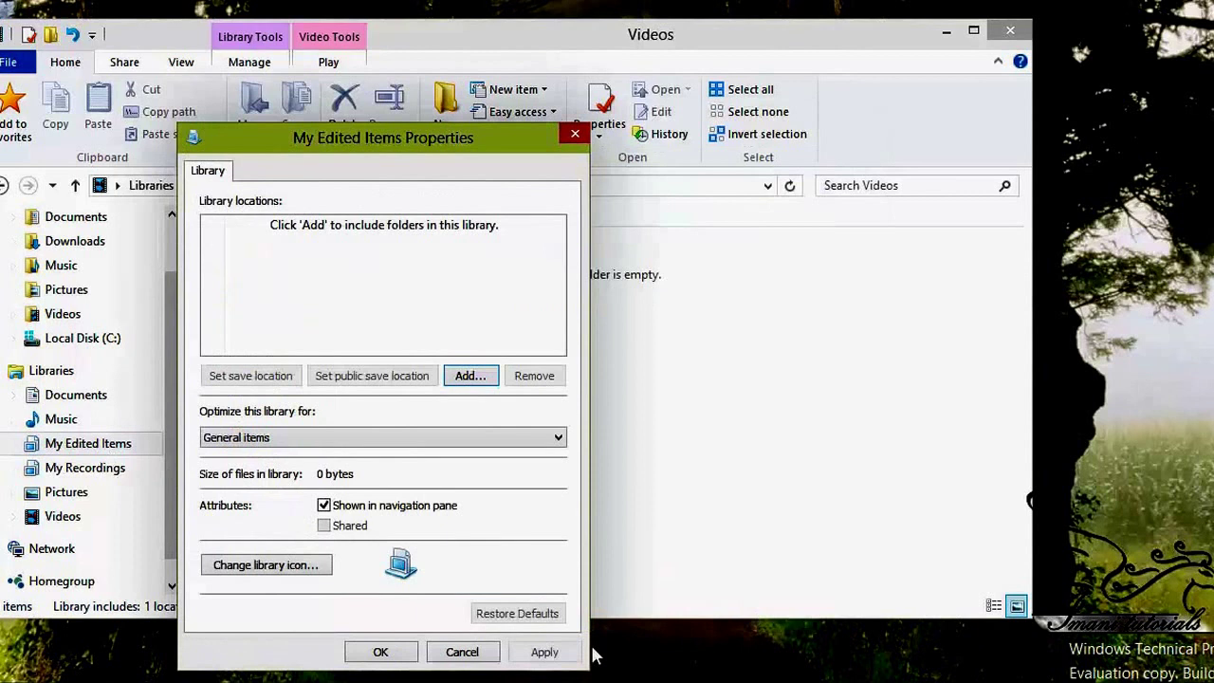
{"action": "left_click", "coordinate": [467, 651]}
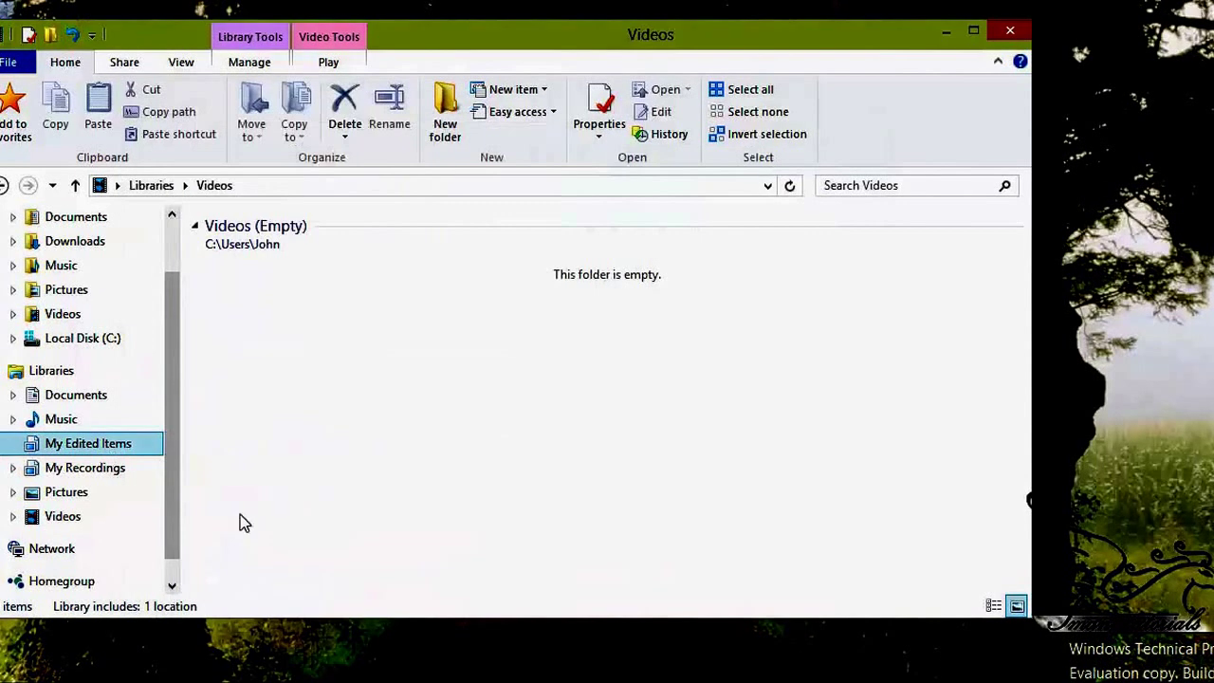
- Delete the empty My Edited Items library from Libraries and confirm the deletion
{"action": "right_click", "coordinate": [104, 446]}
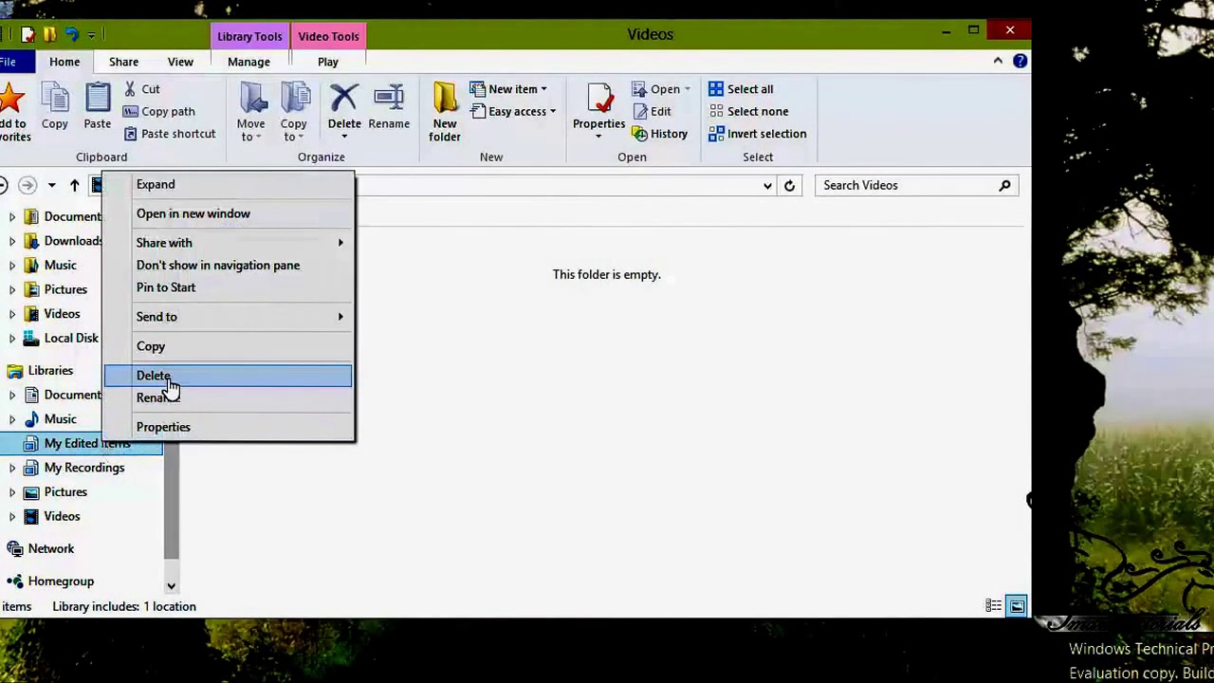
{"action": "left_click", "coordinate": [166, 378]}
{"action": "left_click", "coordinate": [689, 423]}
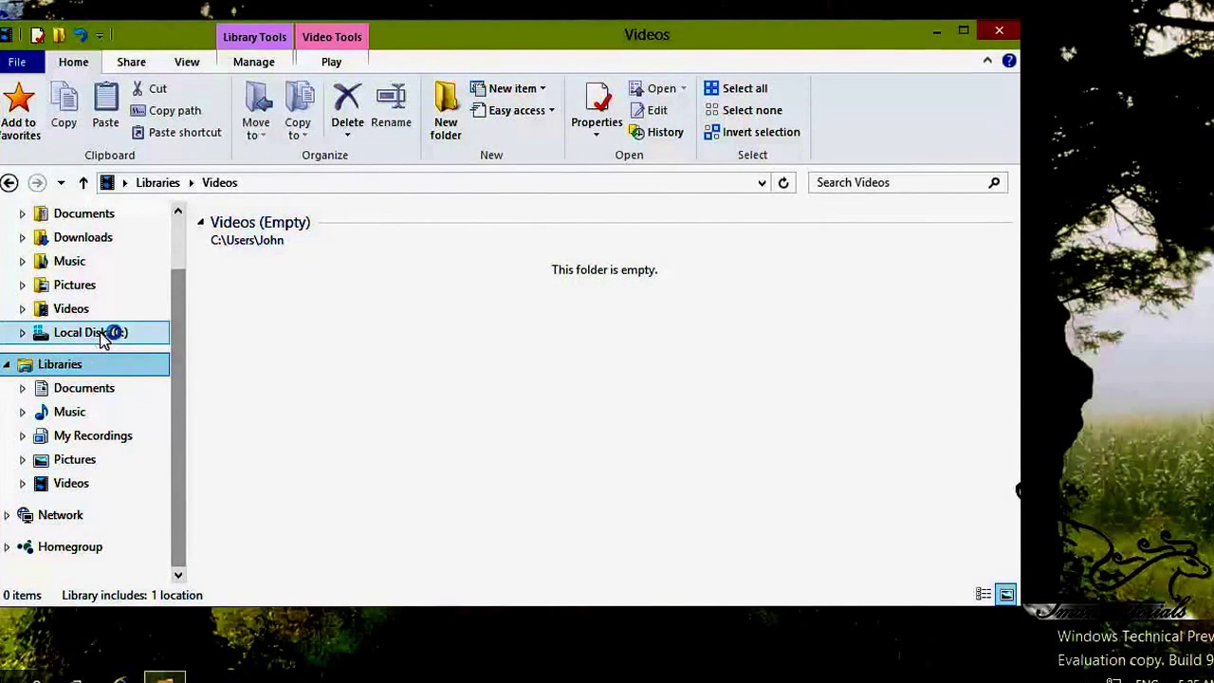
- Create a new library from the My Edited Videos folder in C:\Docs
{"action": "left_click", "coordinate": [101, 336]}
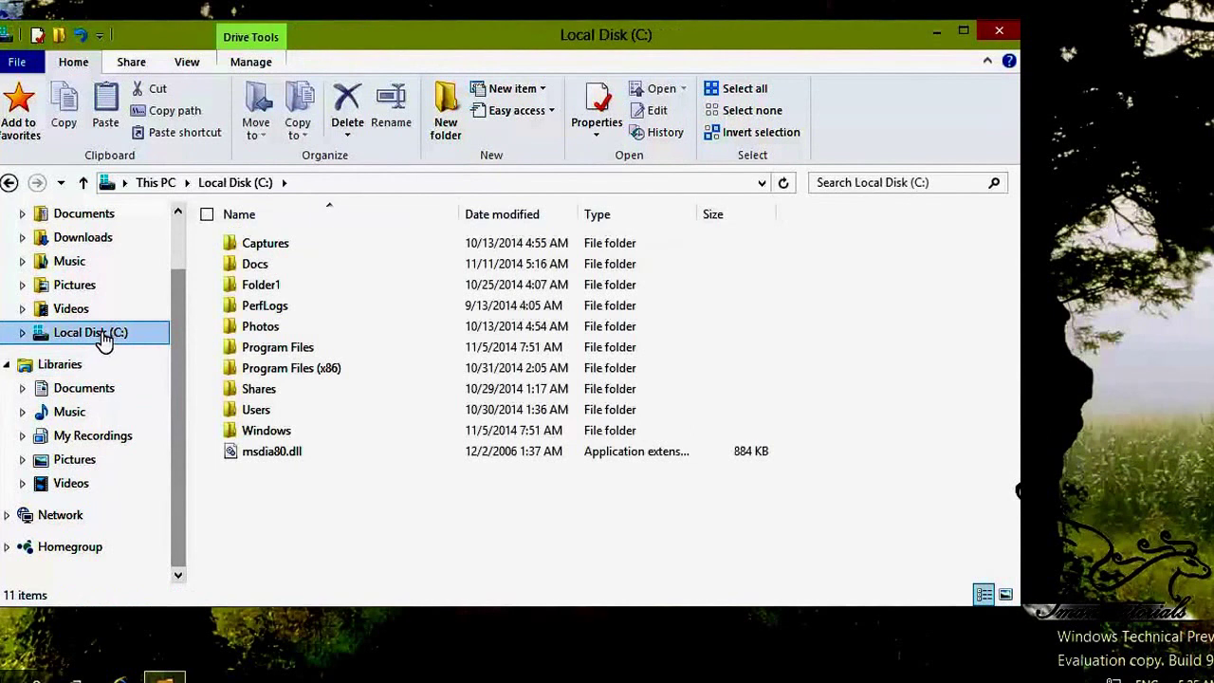
{"action": "double_click", "coordinate": [254, 263]}
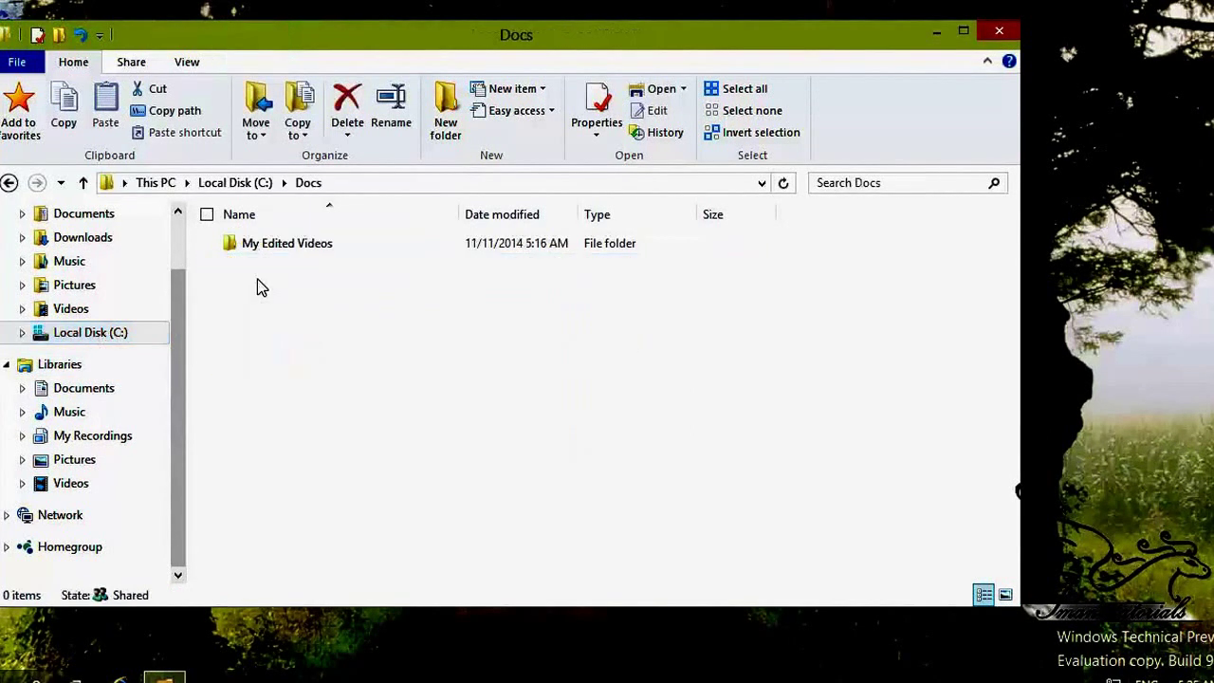
{"action": "right_click", "coordinate": [299, 246]}
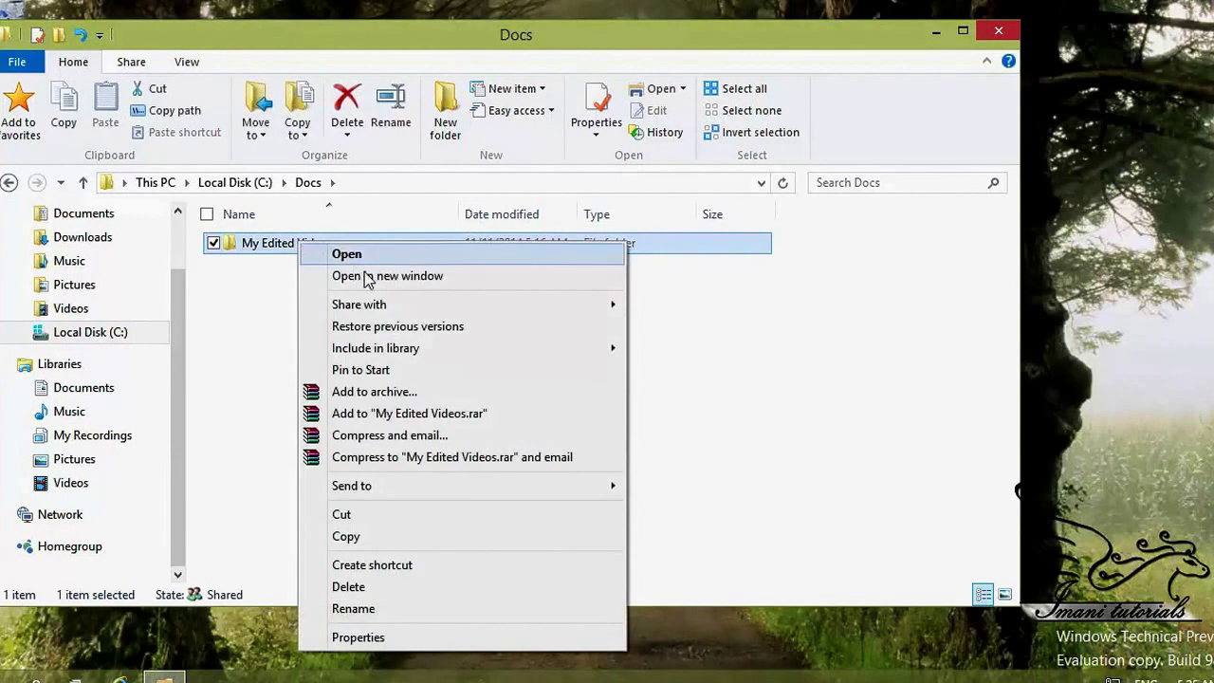
{"action": "mouse_move", "coordinate": [511, 349]}
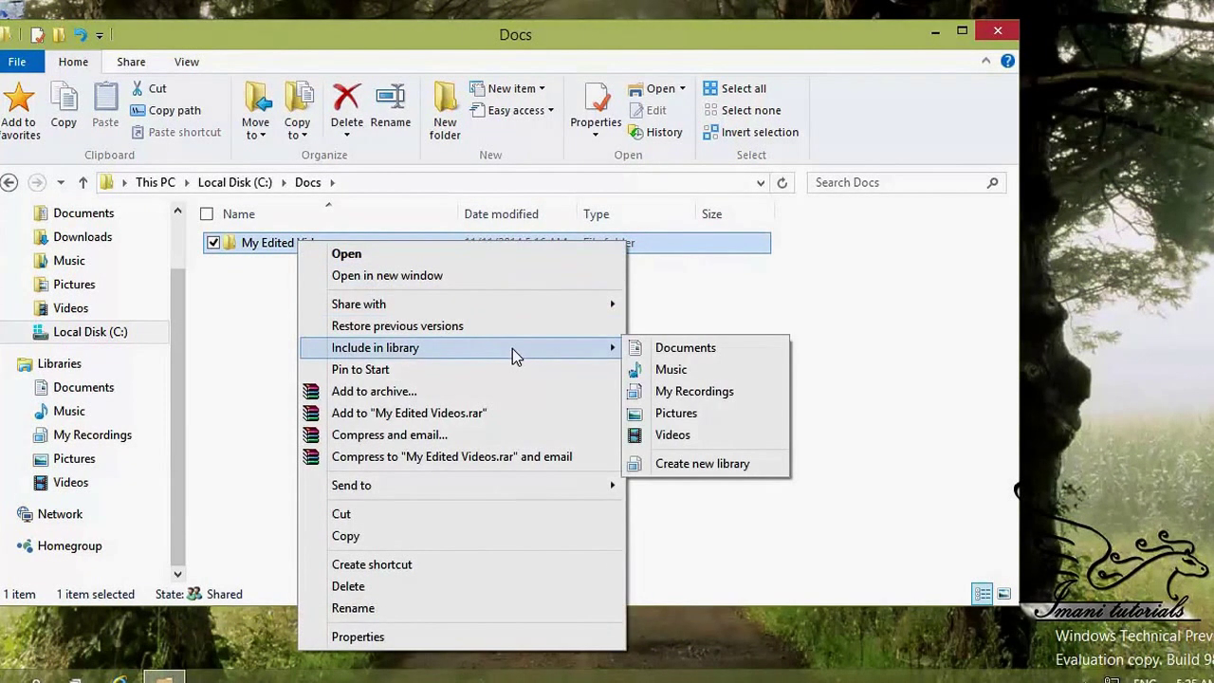
{"action": "left_click", "coordinate": [701, 470]}
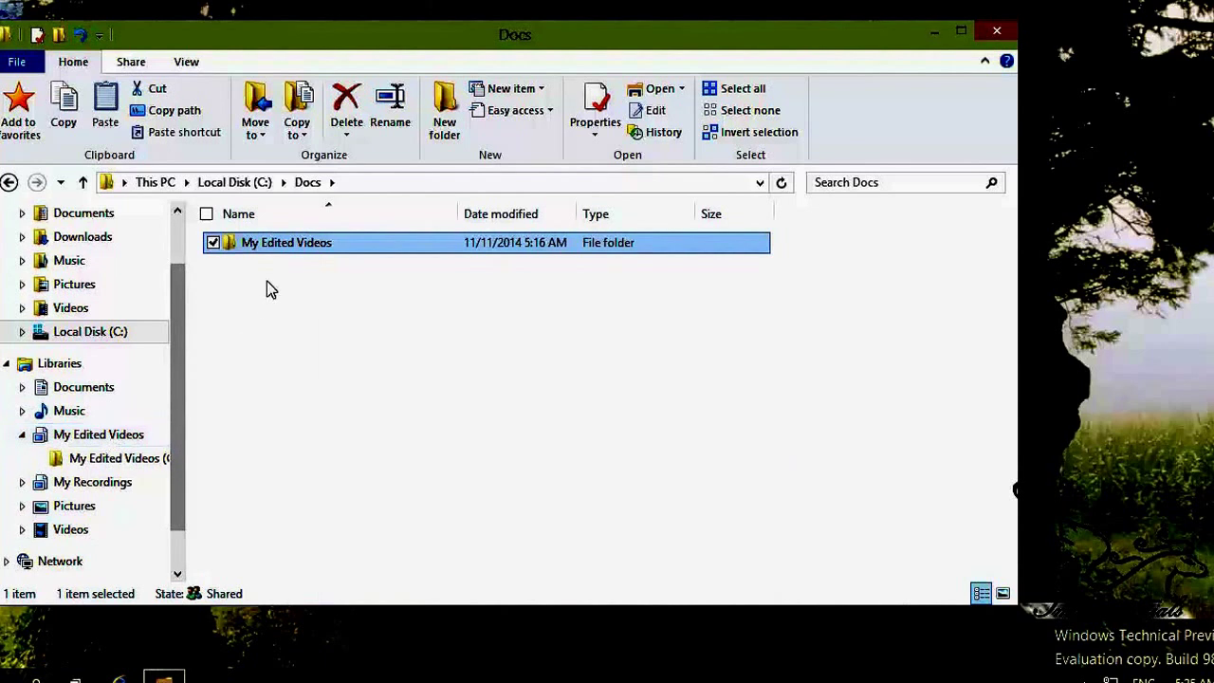
- Rename the My Edited Videos library as My Edited Items
{"action": "right_click", "coordinate": [101, 441]}
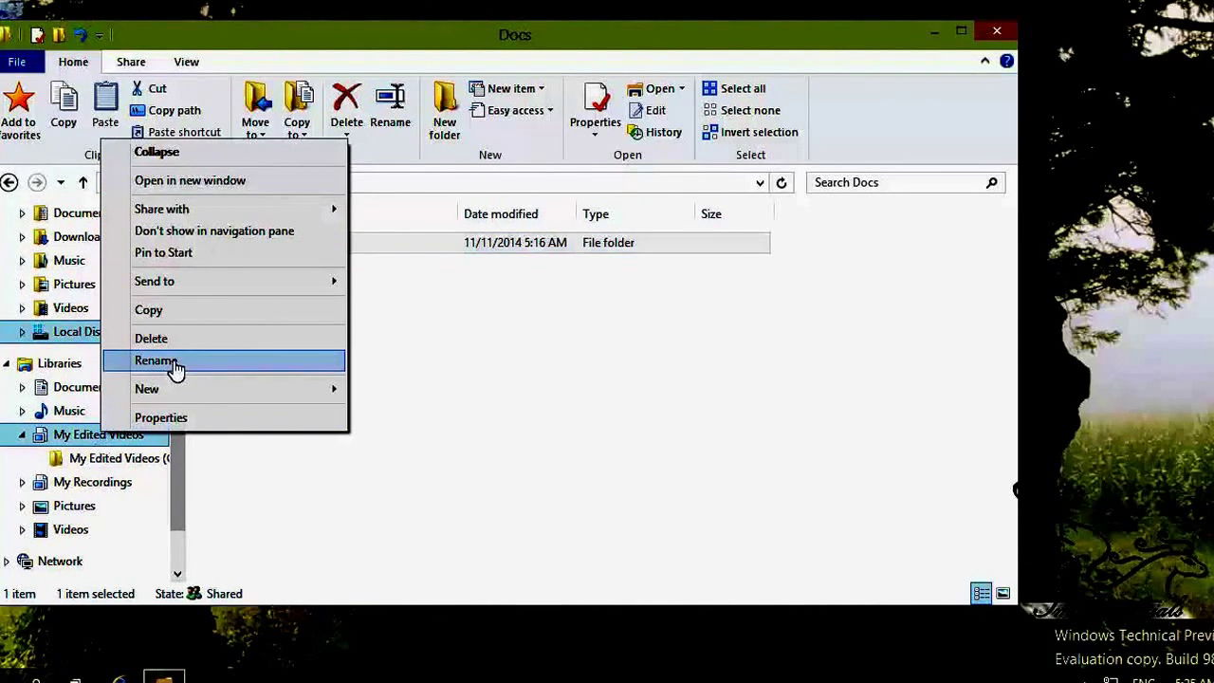
{"action": "left_click", "coordinate": [167, 362]}
{"action": "key", "text": "End"}
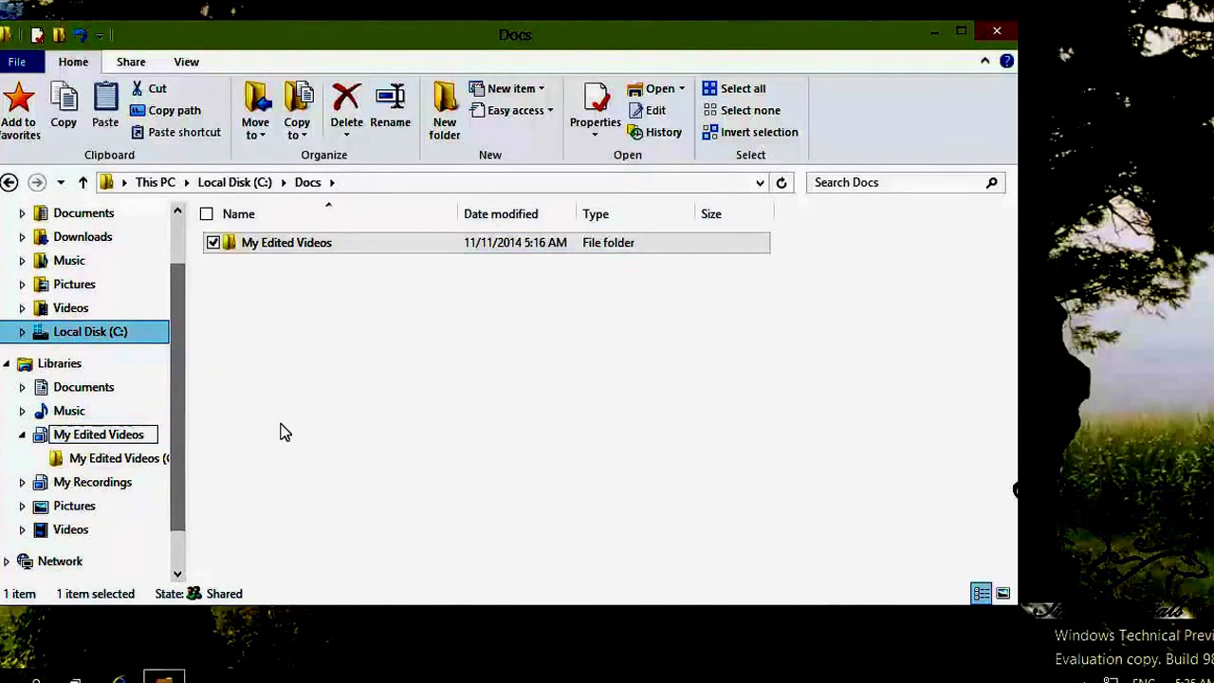
{"action": "key", "text": "BackSpace"}
{"action": "key", "text": "BackSpace"}
{"action": "key", "text": "BackSpace"}
{"action": "key", "text": "BackSpace"}
{"action": "key", "text": "BackSpace"}
{"action": "key", "text": "BackSpace"}
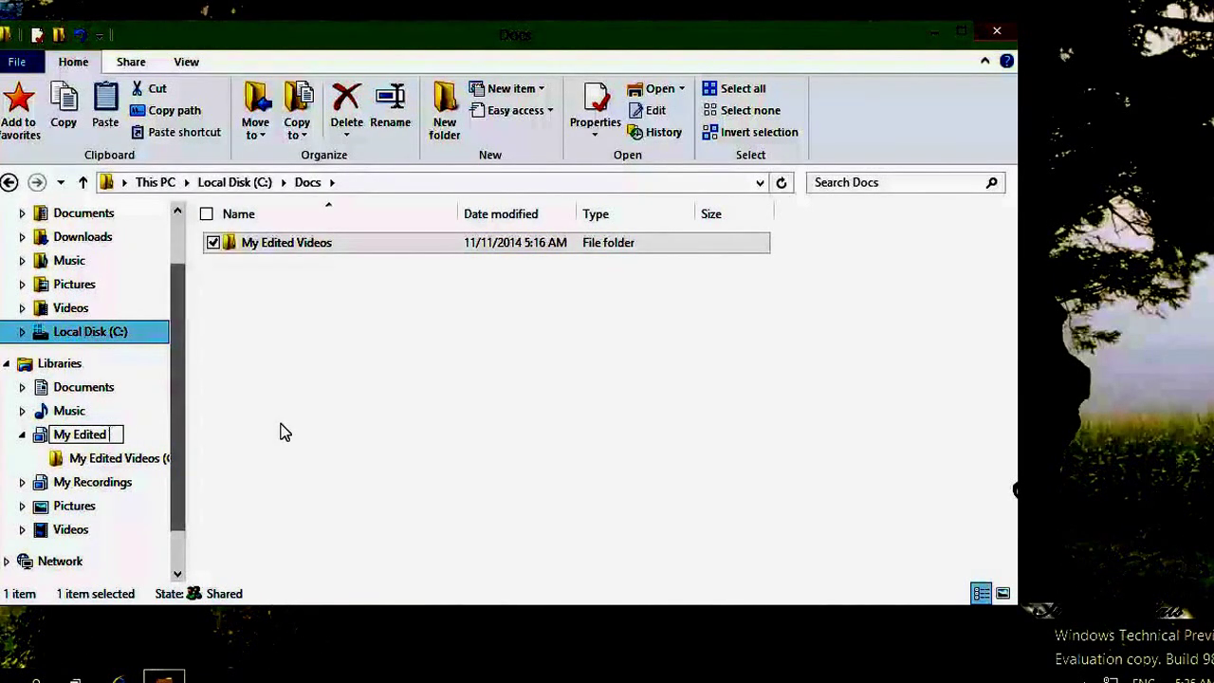
{"action": "type", "text": "Items"}
{"action": "key", "text": "Return"}
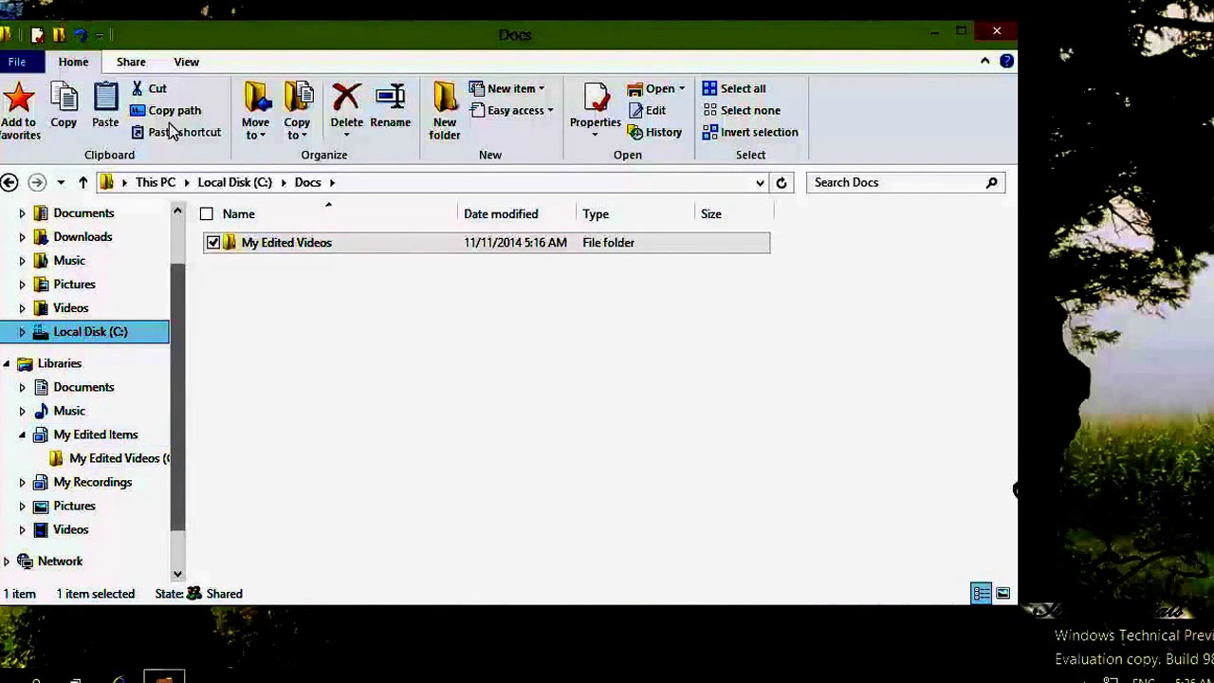
- View the navigation pane settings in Folder Options, including Show libraries, and cancel without changing them
{"action": "left_click", "coordinate": [188, 61]}
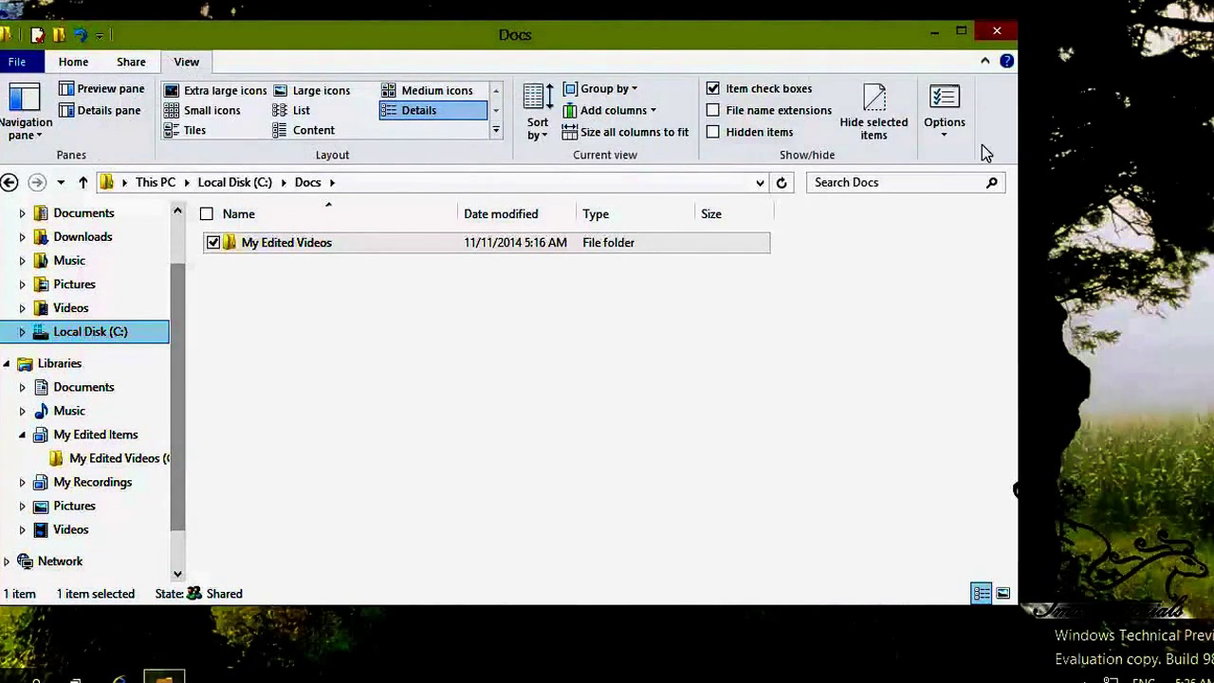
{"action": "left_click", "coordinate": [944, 114]}
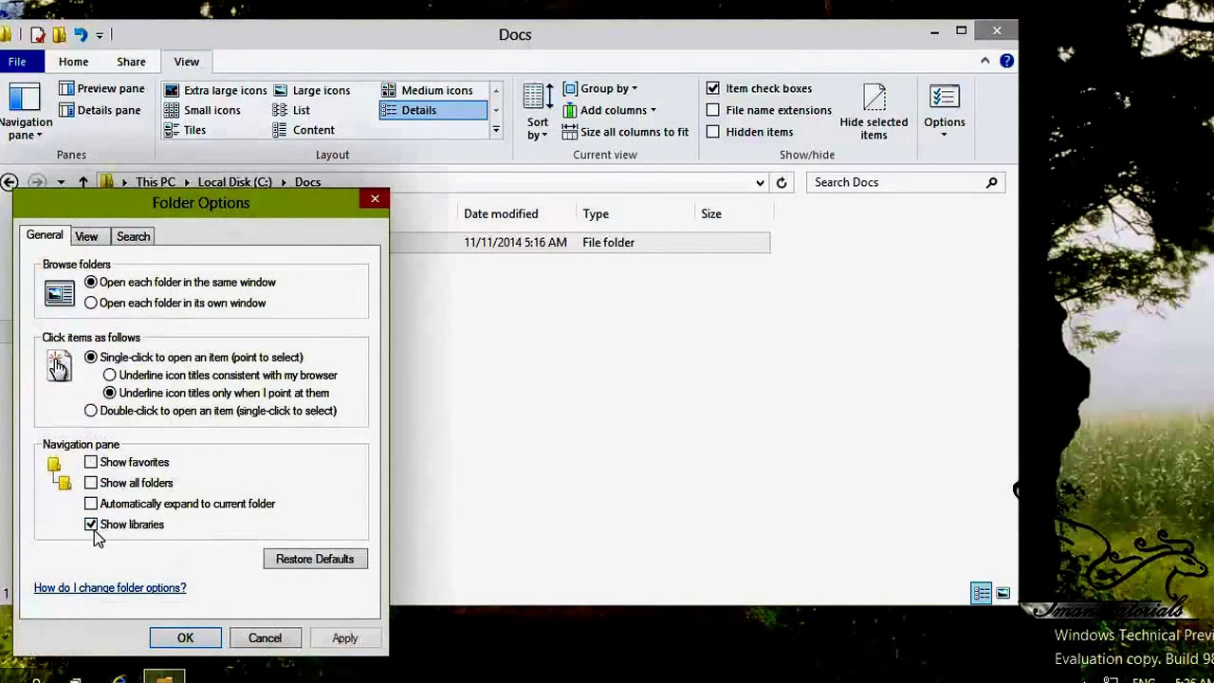
{"action": "left_click", "coordinate": [264, 637]}
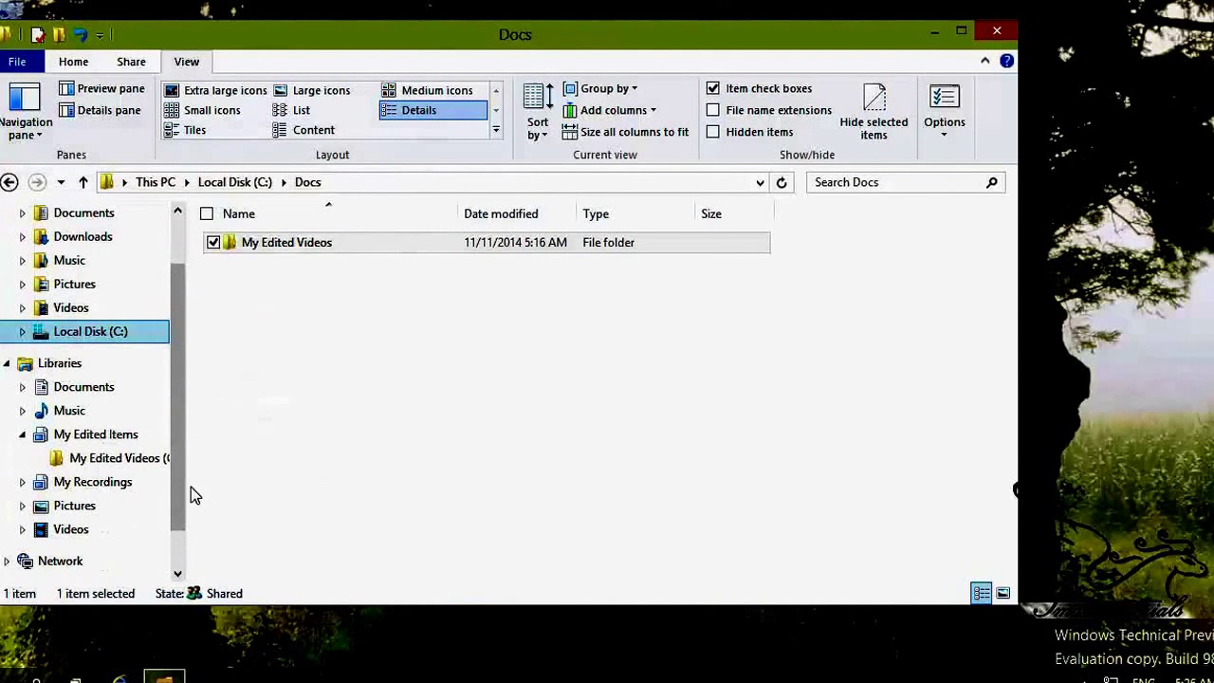
- Return to the Home commands and display the ribbon's keyboard access hints
{"action": "left_click_drag", "start_coordinate": [180, 479], "coordinate": [328, 415]}
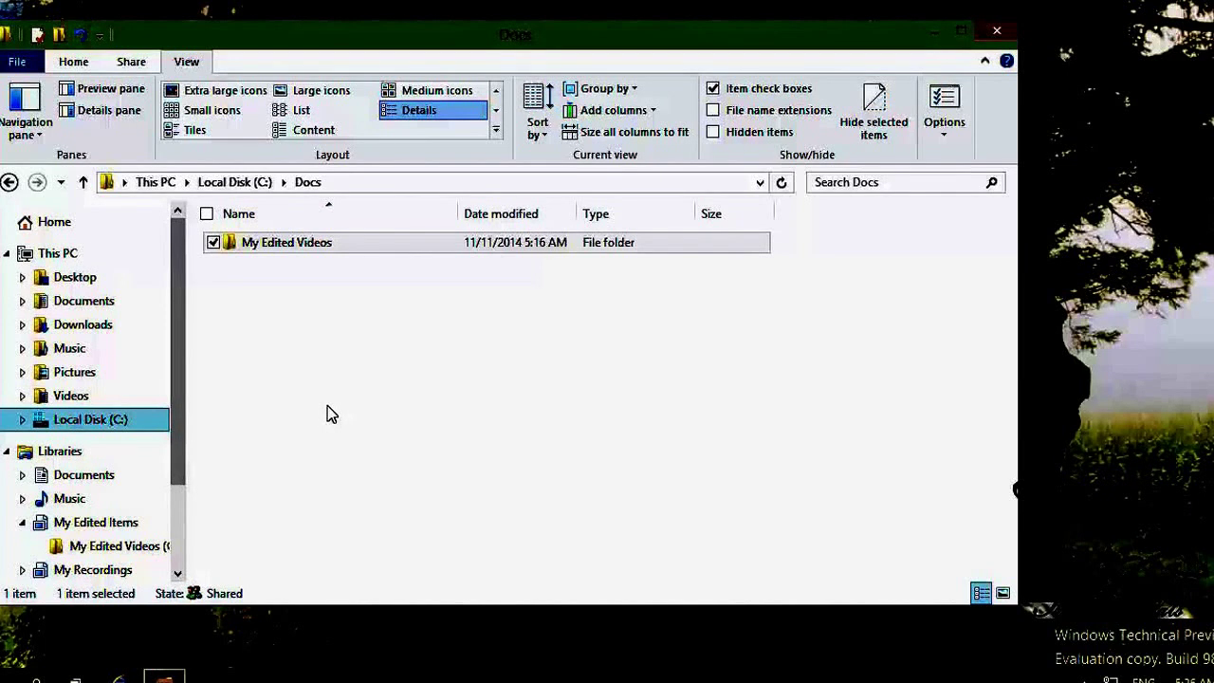
{"action": "left_click", "coordinate": [82, 62]}
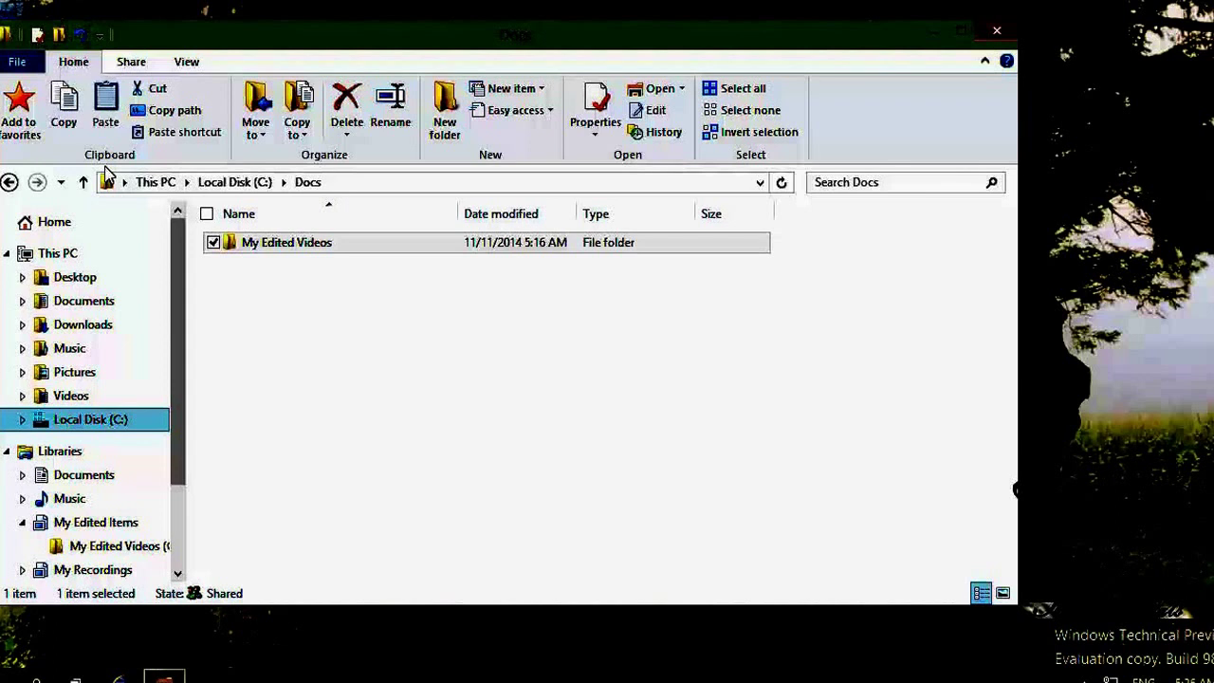
{"action": "key", "text": "alt"}
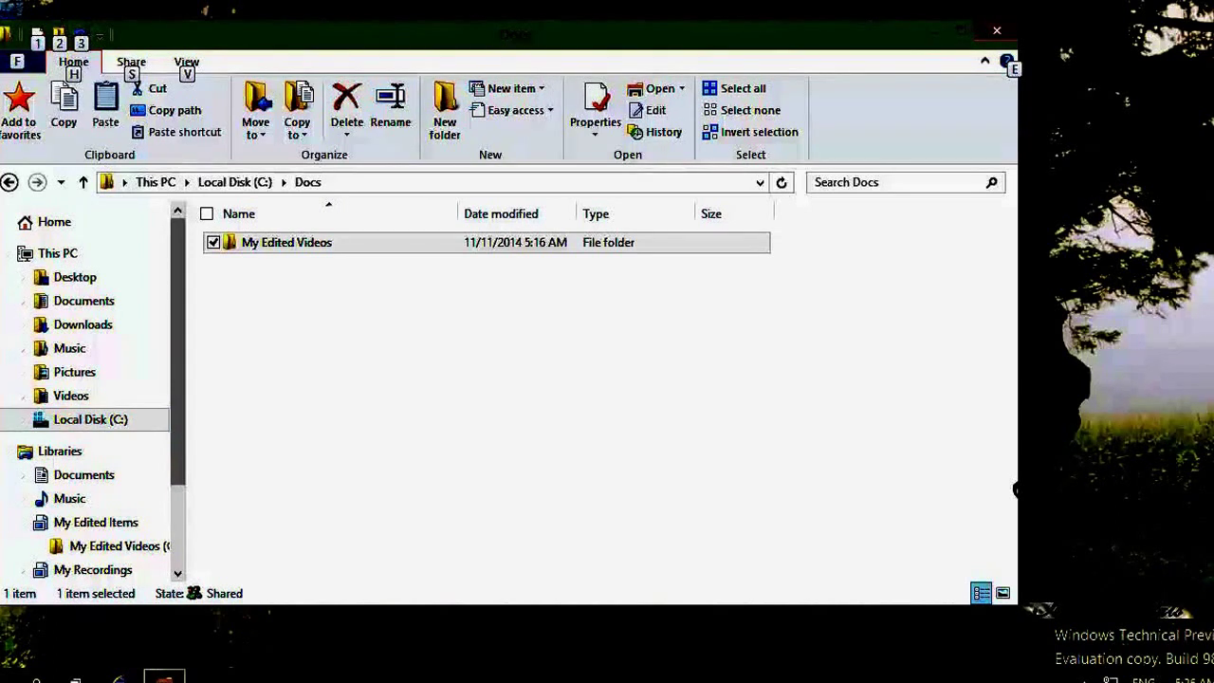